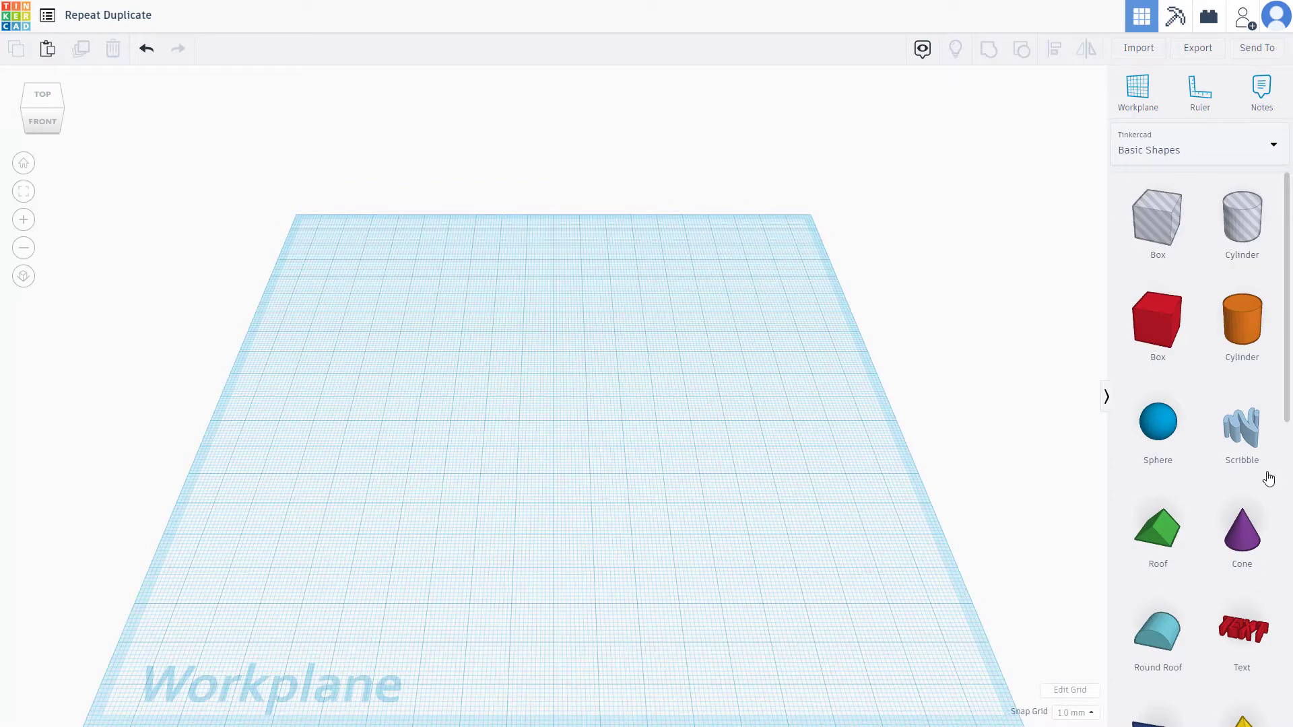
# Step: Place a wedge near the front-left area of the workplane
pyautogui.scroll(-4, 1237, 437)
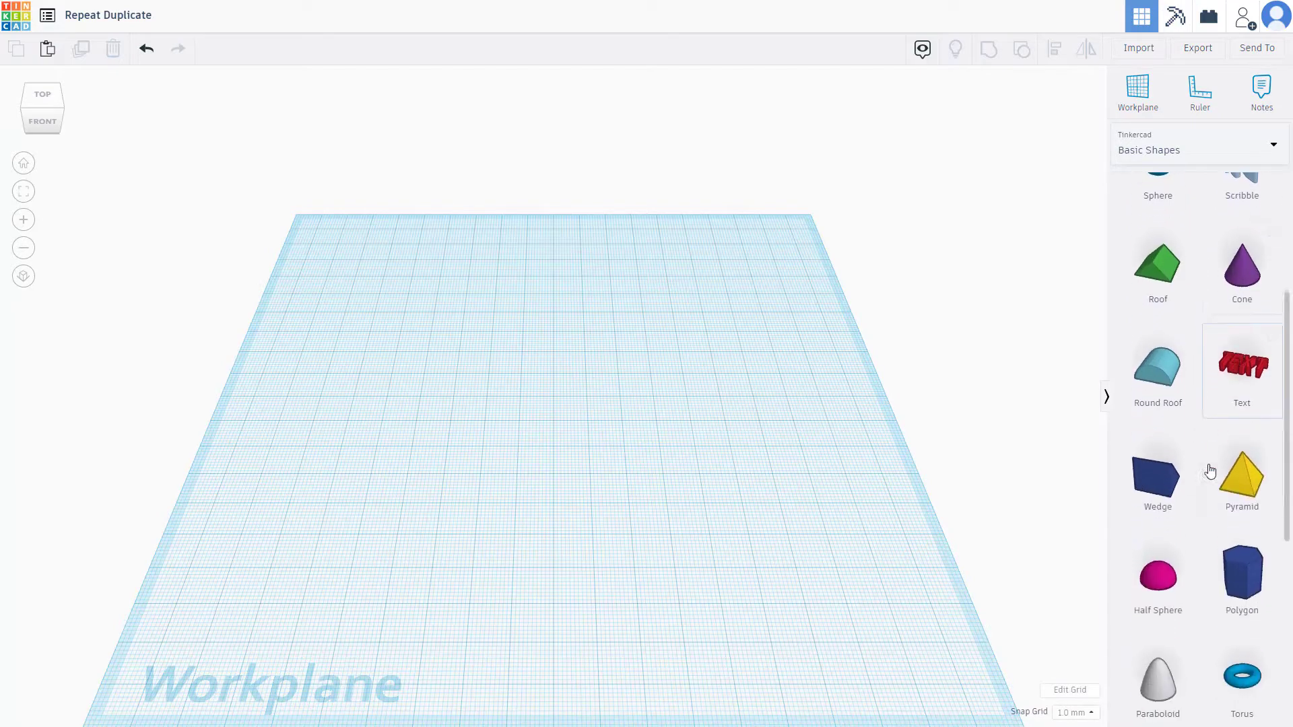
pyautogui.moveTo(1001, 583); pyautogui.dragTo(321, 536)
pyautogui.scroll(5, 488, 576)
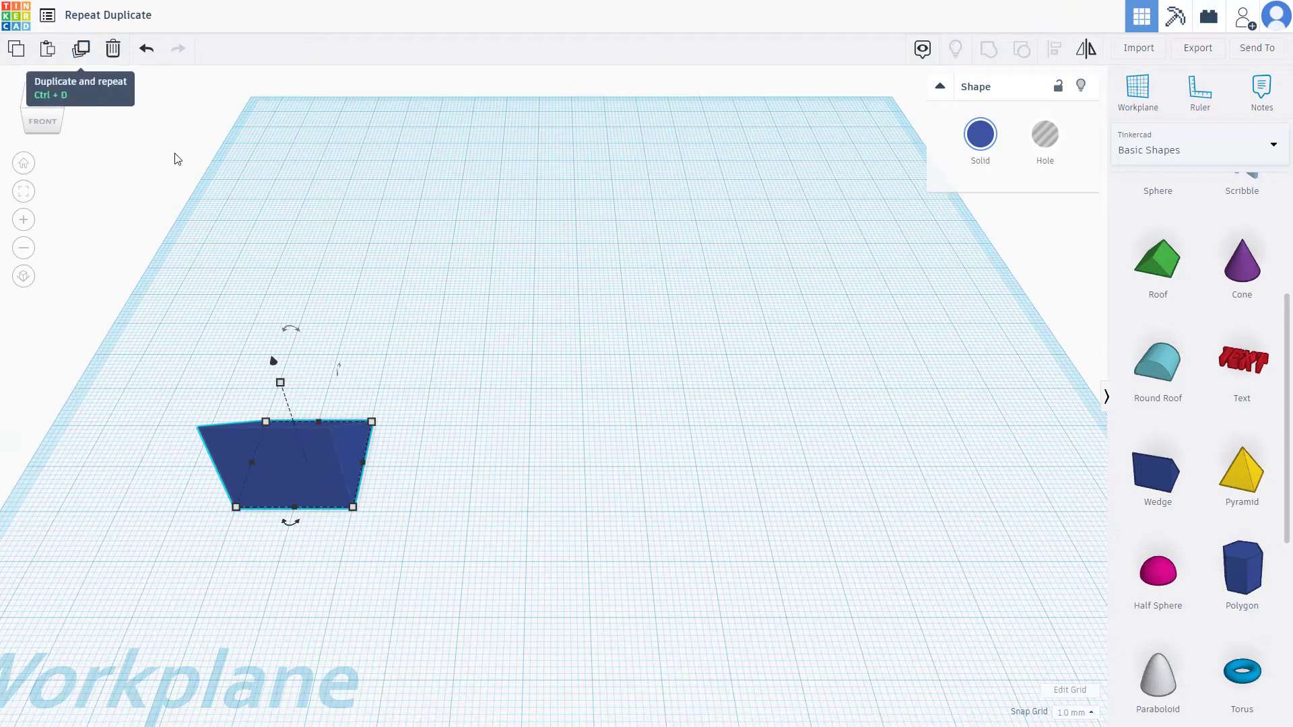
# Step: Try a duplicate of the wedge beside the original, delete the copy and reselect the original
pyautogui.hotkey('ctrl', 'd')
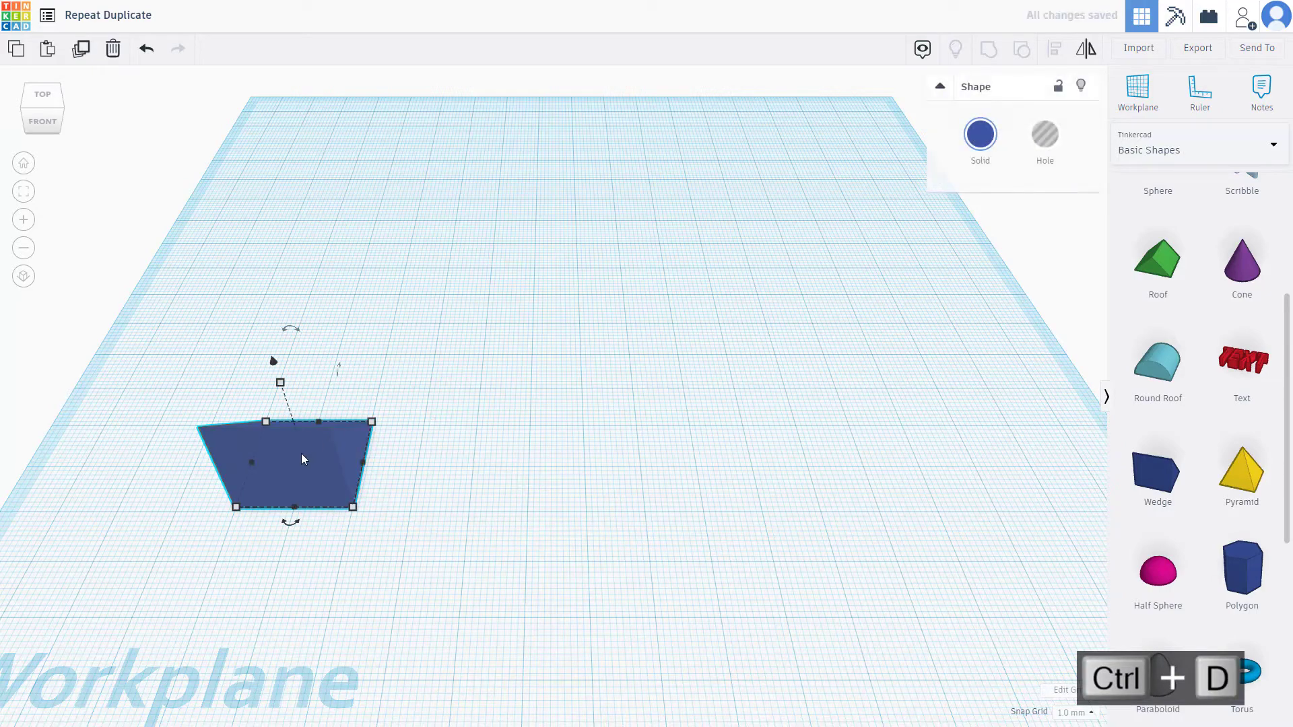
pyautogui.moveTo(301, 453); pyautogui.dragTo(472, 422)
pyautogui.moveTo(628, 330); pyautogui.dragTo(385, 553)
pyautogui.press('Delete')
pyautogui.click(300, 460)
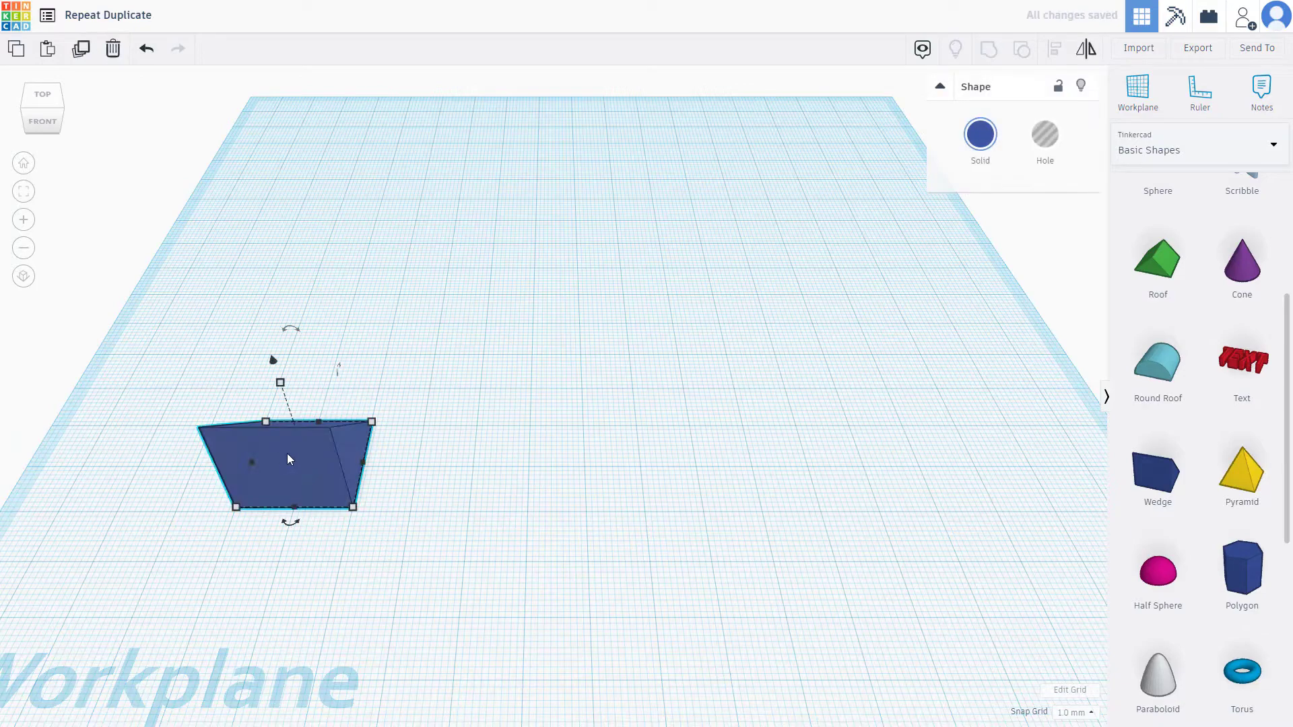
# Step: Duplicate the wedge and move the copy 30 mm sideways in line with the original
pyautogui.hotkey('ctrl', 'd')
pyautogui.moveTo(278, 455); pyautogui.dragTo(470, 456)
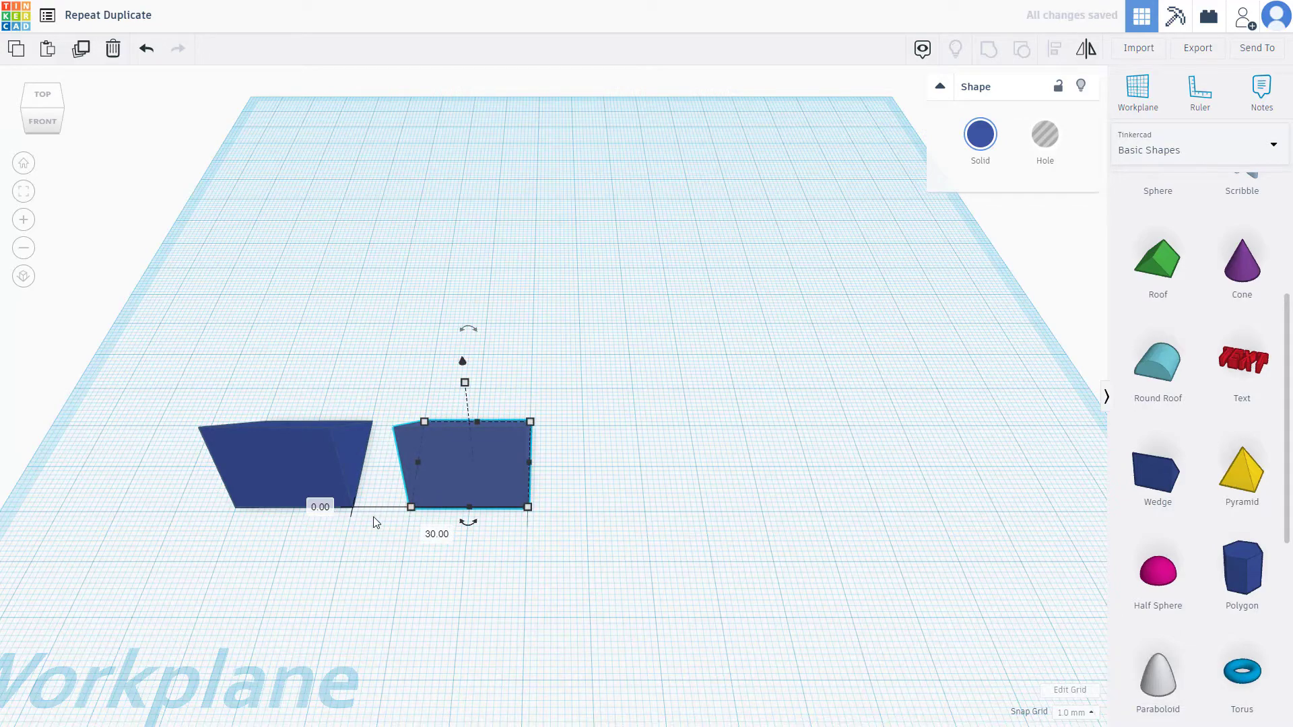
pyautogui.moveTo(377, 518); pyautogui.dragTo(406, 522, button='middle')
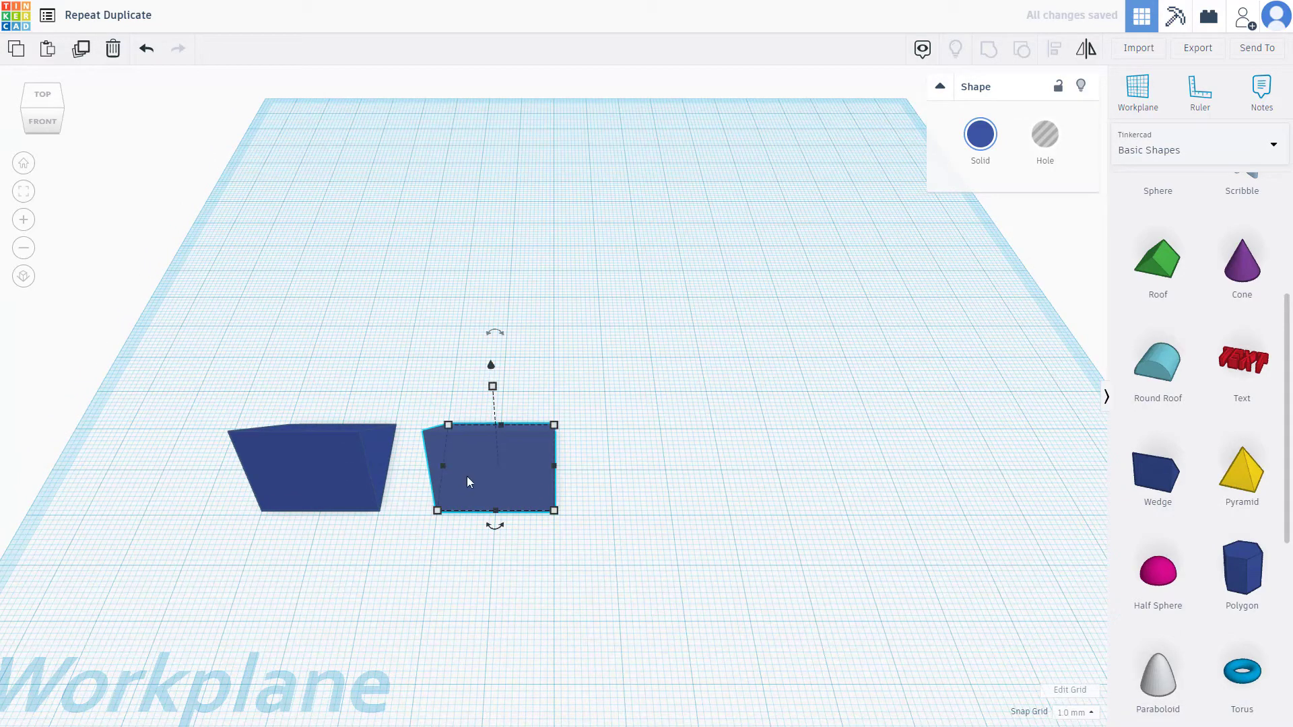
# Step: Repeat the 30 mm duplication until the row of wedges extends beyond the edge of the workplane
pyautogui.hotkey('ctrl', 'd')
pyautogui.hotkey('ctrl', 'd')
pyautogui.hotkey('ctrl', 'd')
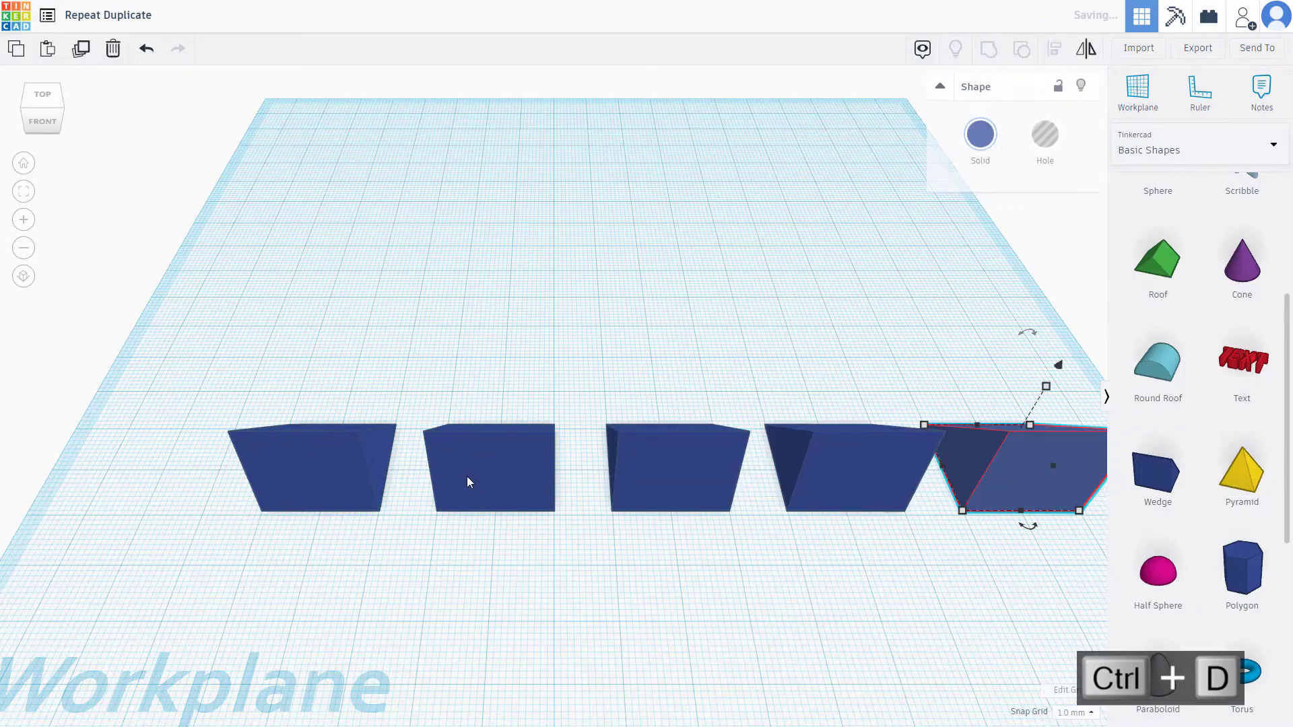
pyautogui.moveTo(889, 507); pyautogui.dragTo(421, 522, button='middle')
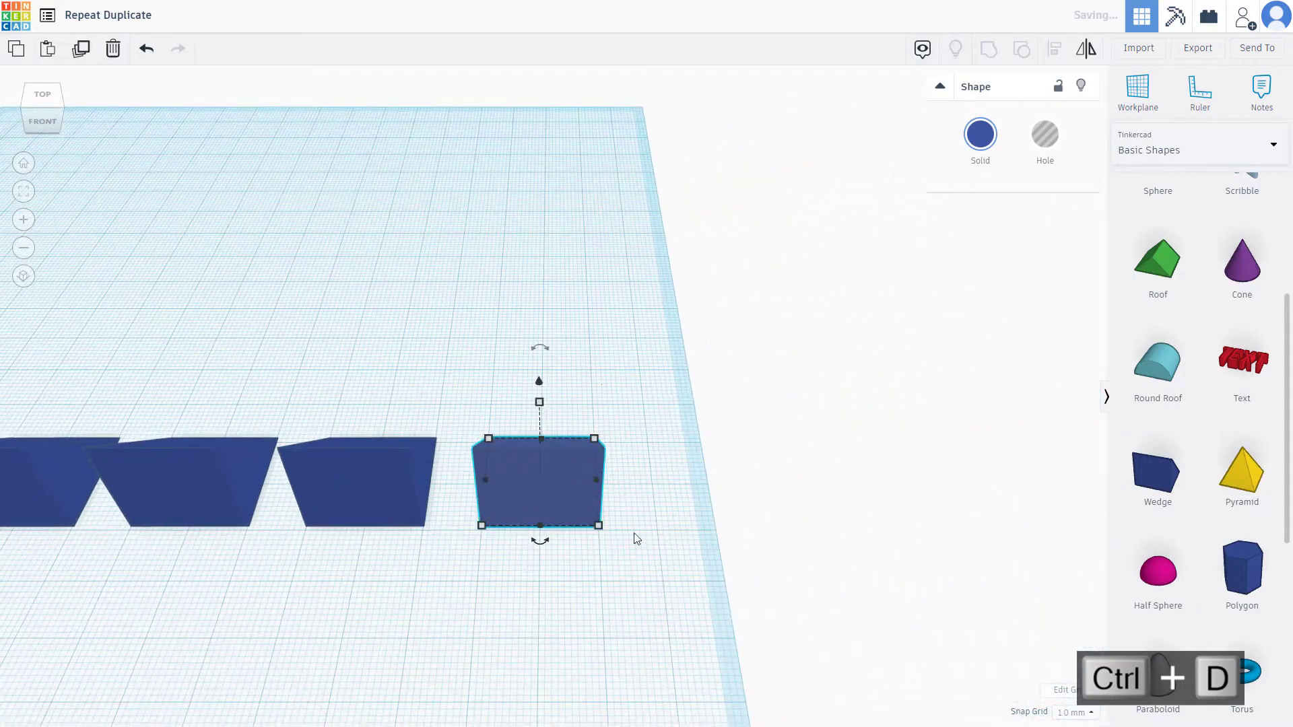
pyautogui.moveTo(635, 534); pyautogui.dragTo(726, 525, button='right')
pyautogui.hotkey('ctrl', 'd')
pyautogui.hotkey('ctrl', 'd')
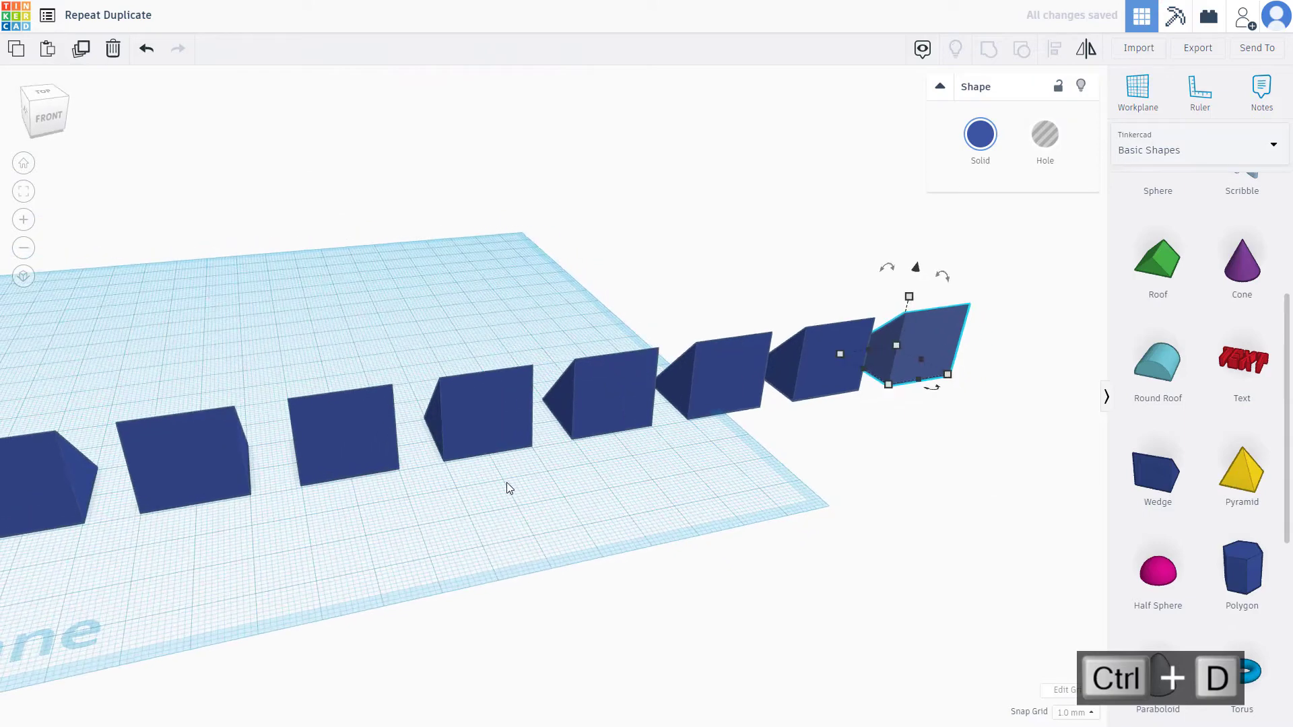
# Step: Undo the repeated duplications until only the original wedge remains
pyautogui.hotkey('ctrl', 'z')
pyautogui.hotkey('ctrl', 'z')
pyautogui.hotkey('ctrl', 'z')
pyautogui.hotkey('ctrl', 'z')
pyautogui.hotkey('ctrl', 'z')
pyautogui.hotkey('ctrl', 'z')
pyautogui.hotkey('ctrl', 'z')
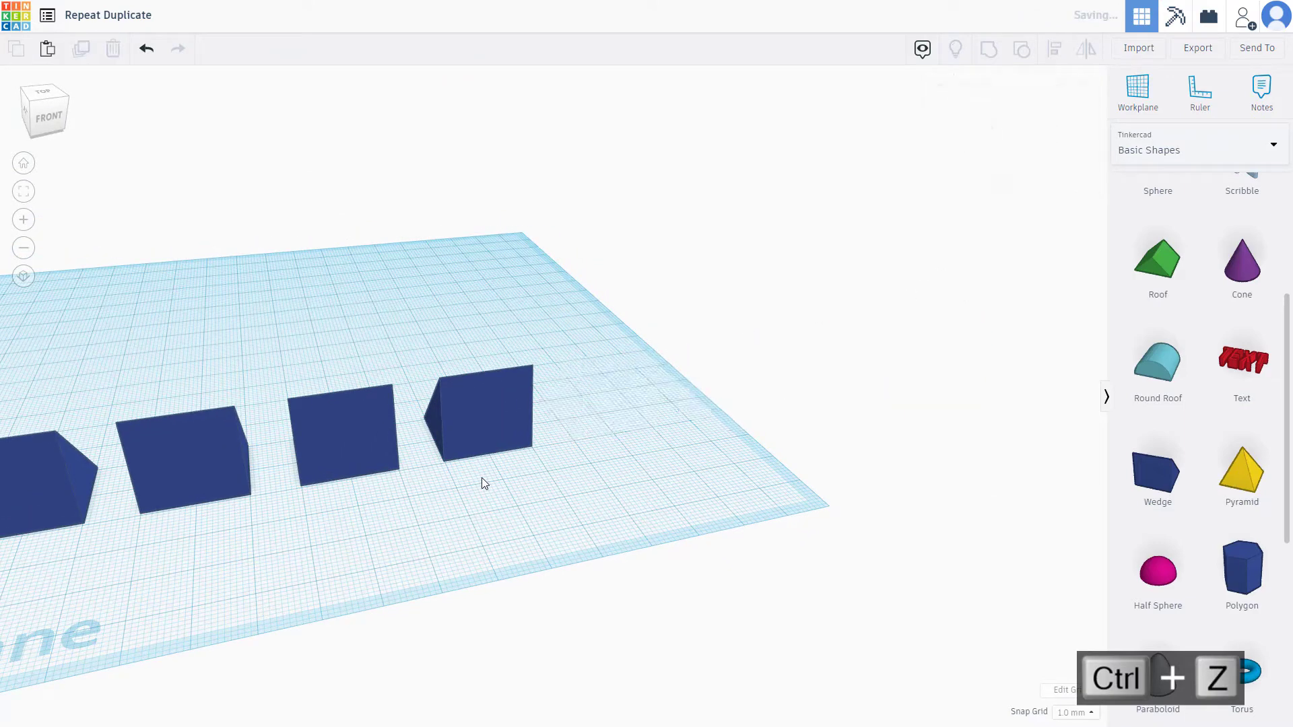
pyautogui.moveTo(115, 477); pyautogui.dragTo(293, 450, button='middle')
pyautogui.moveTo(384, 535); pyautogui.dragTo(323, 576)
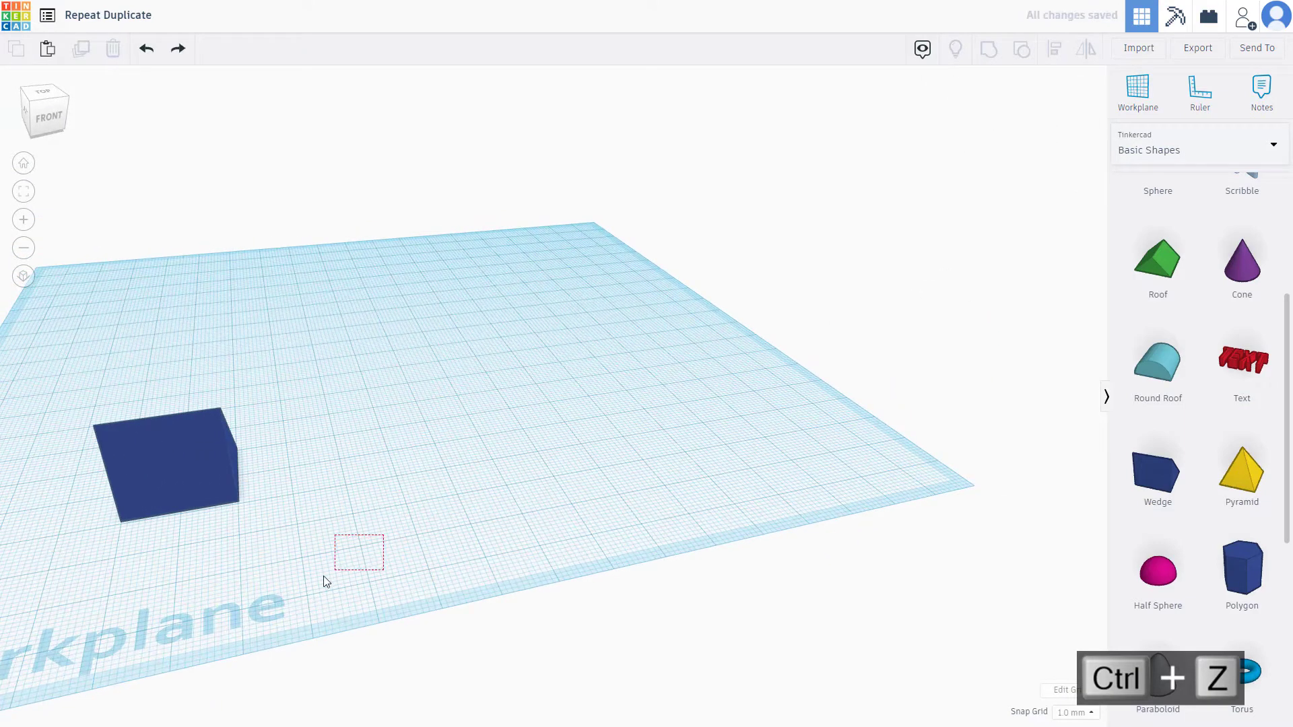
# Step: Duplicate the original wedge and move the copy 25 mm sideways in line with it
pyautogui.moveTo(369, 517); pyautogui.dragTo(652, 452, button='middle')
pyautogui.moveTo(653, 452); pyautogui.dragTo(386, 532, button='right')
pyautogui.scroll(4, 387, 532)
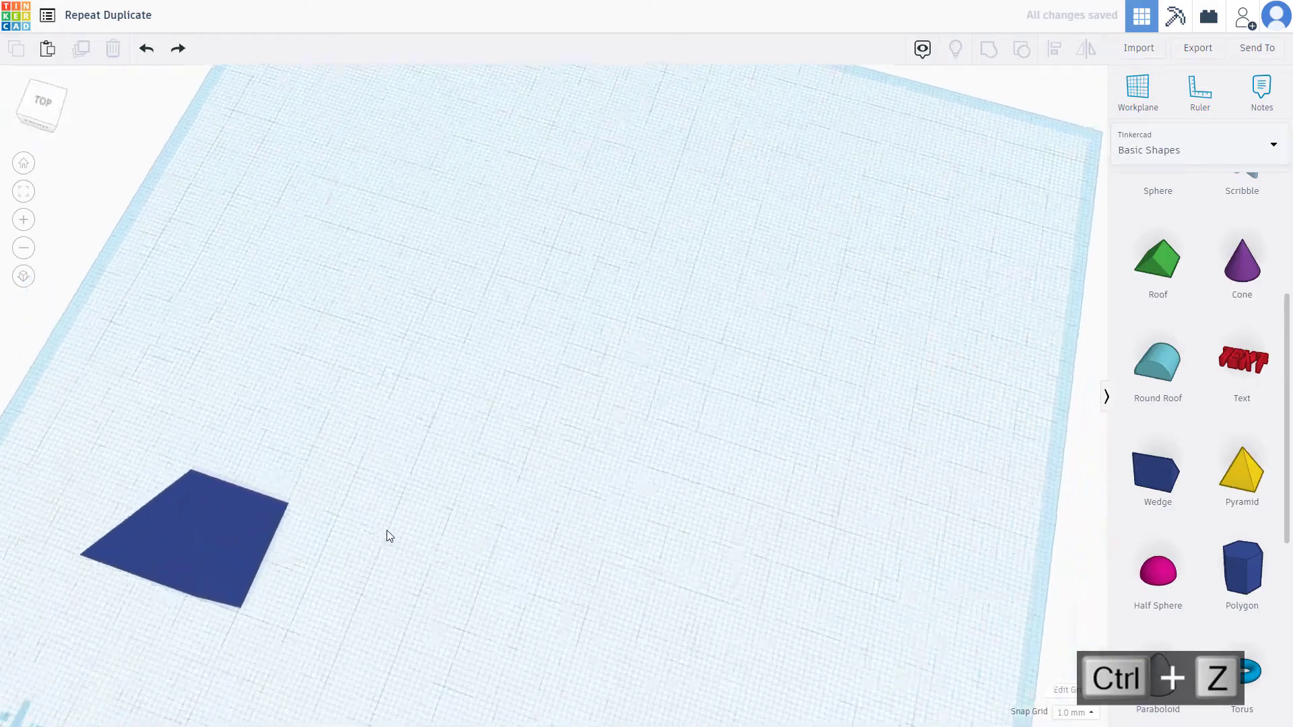
pyautogui.moveTo(454, 475); pyautogui.dragTo(463, 446, button='right')
pyautogui.scroll(3, 463, 445)
pyautogui.scroll(-3, 91, 519)
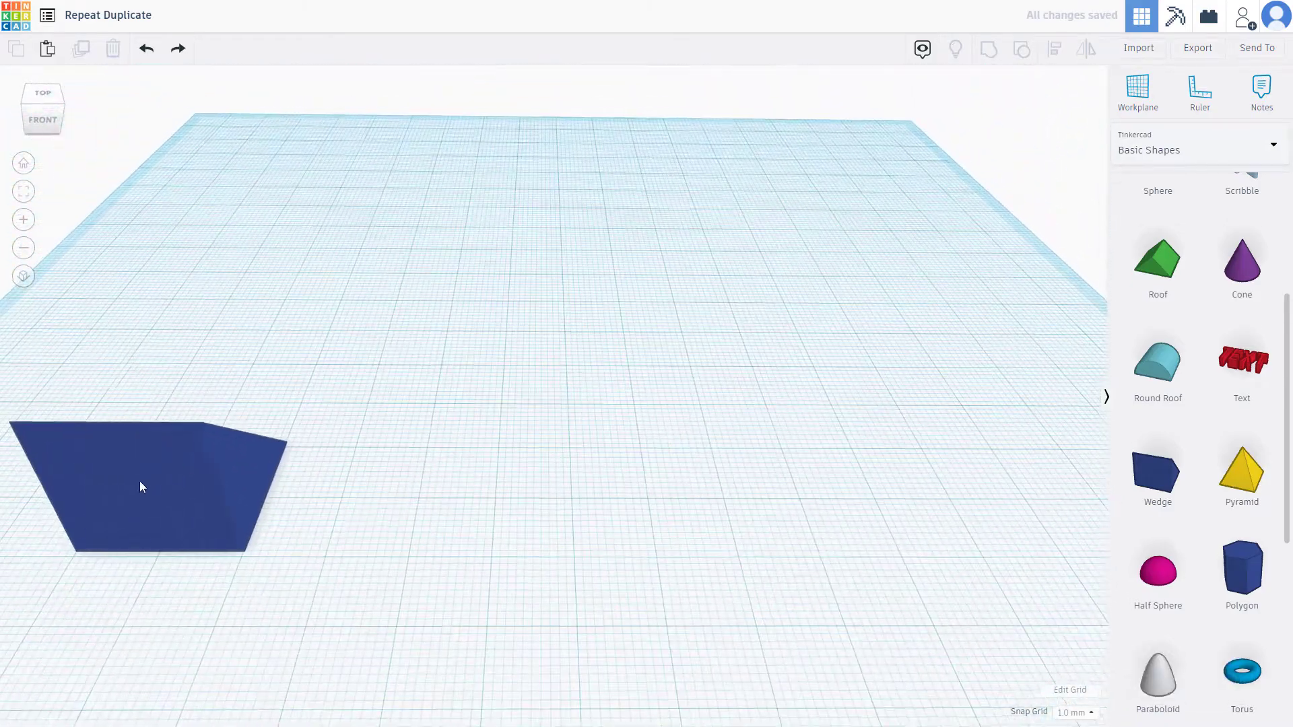
pyautogui.click(179, 479)
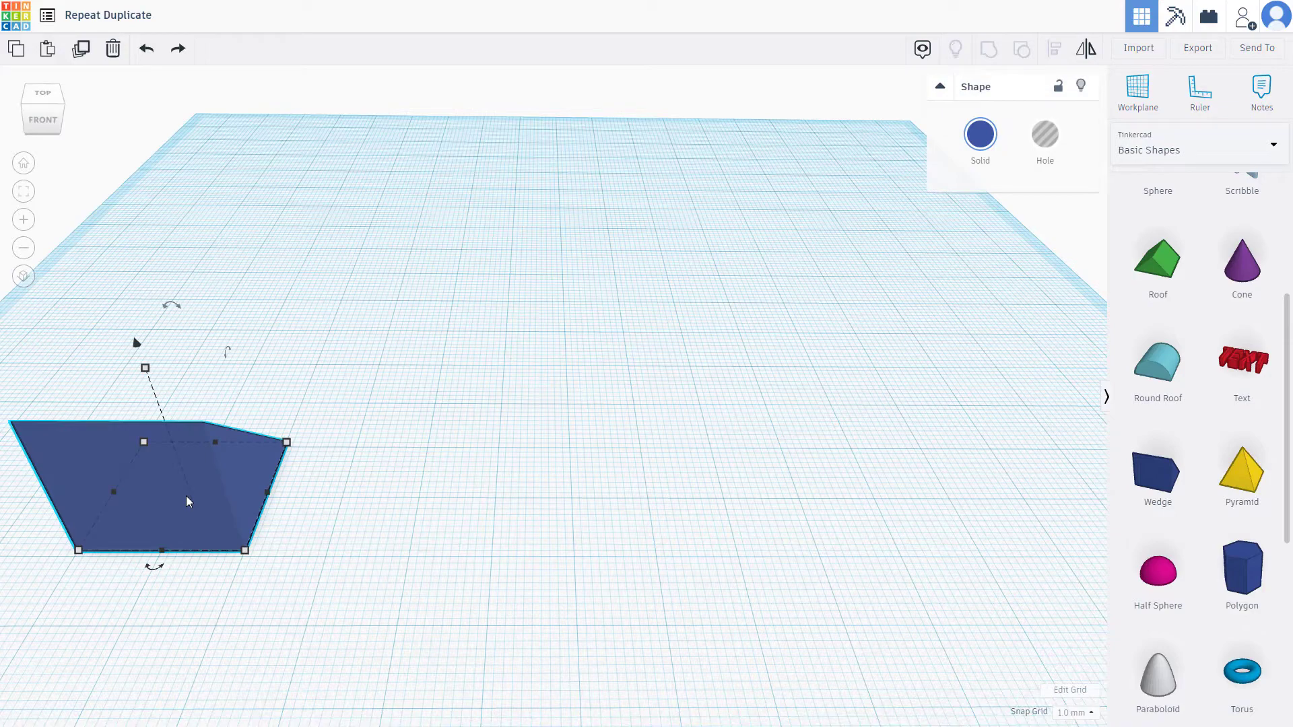
pyautogui.hotkey('ctrl', 'd')
pyautogui.moveTo(187, 498); pyautogui.dragTo(353, 483)
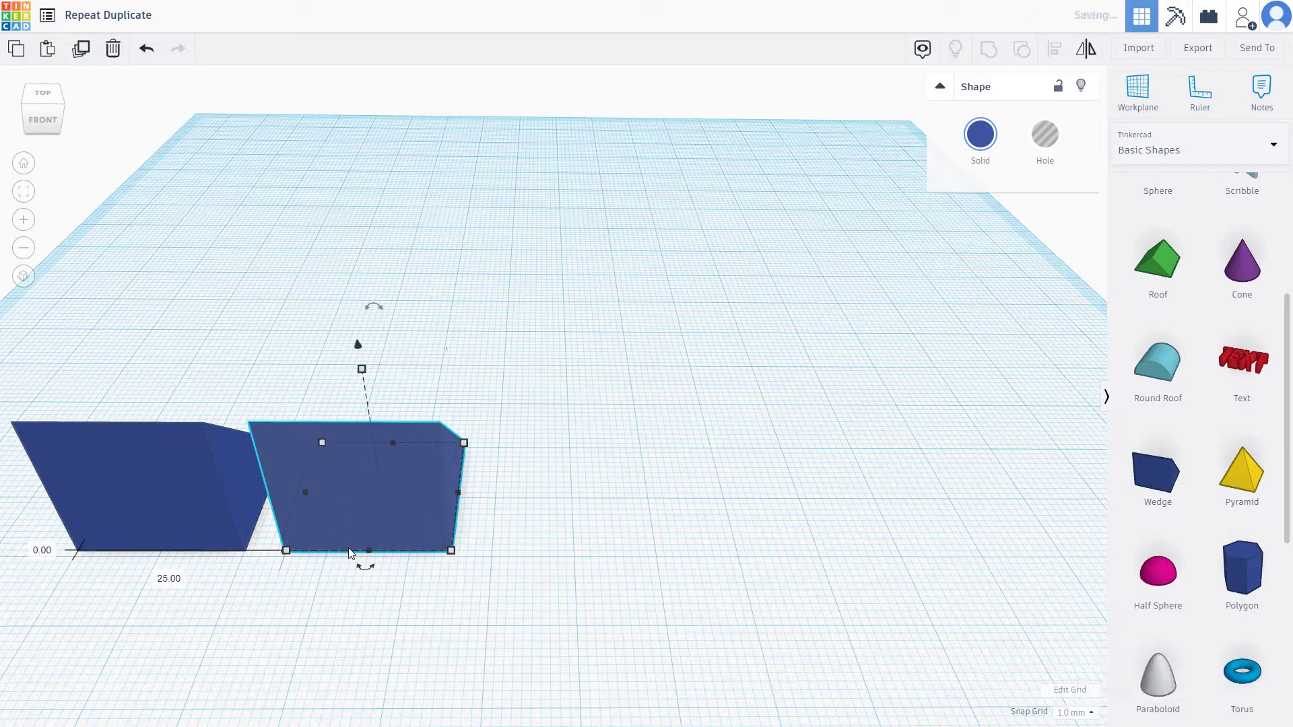
# Step: Repeat the 25 mm duplication three times to form a row, and delete all the copies
pyautogui.hotkey('ctrl', 'd')
pyautogui.hotkey('ctrl', 'd')
pyautogui.hotkey('ctrl', 'd')
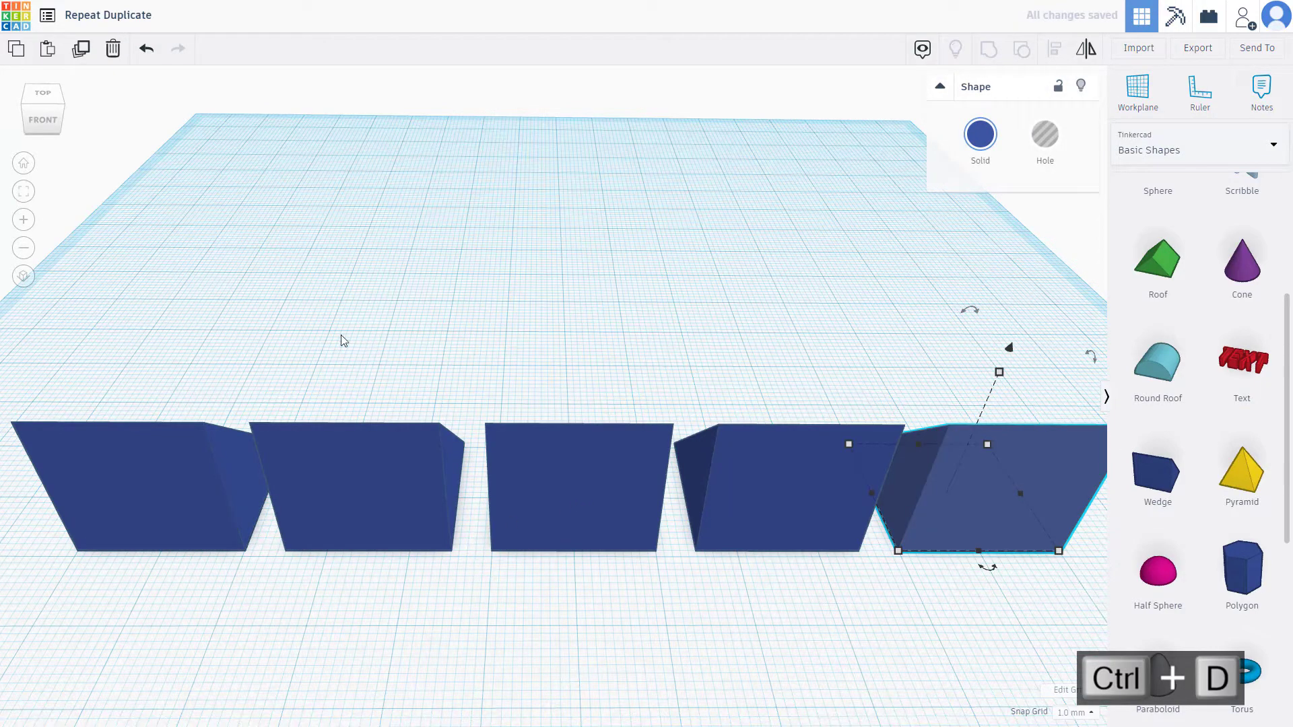
pyautogui.moveTo(959, 618); pyautogui.dragTo(1013, 614)
pyautogui.press('Delete')
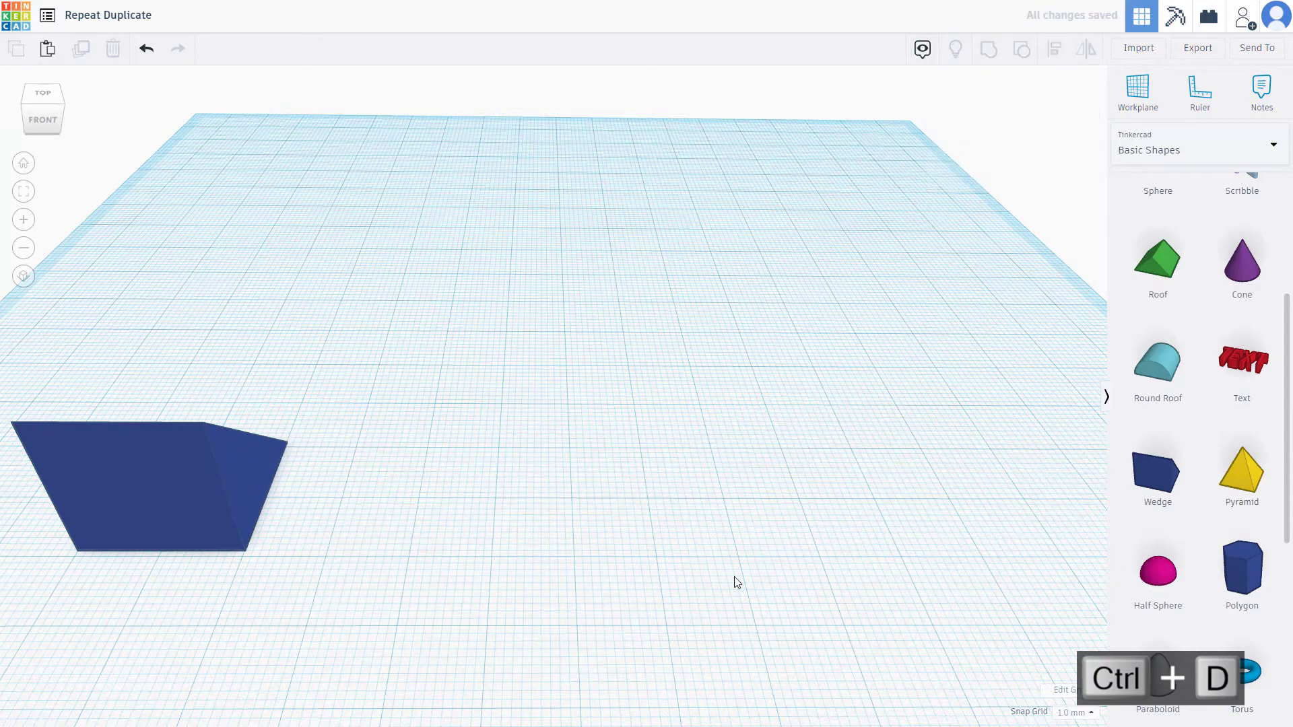
# Step: Duplicate the wedge, offset the copy 30 mm sideways and resize its base to 10 by 10 mm
pyautogui.click(210, 478)
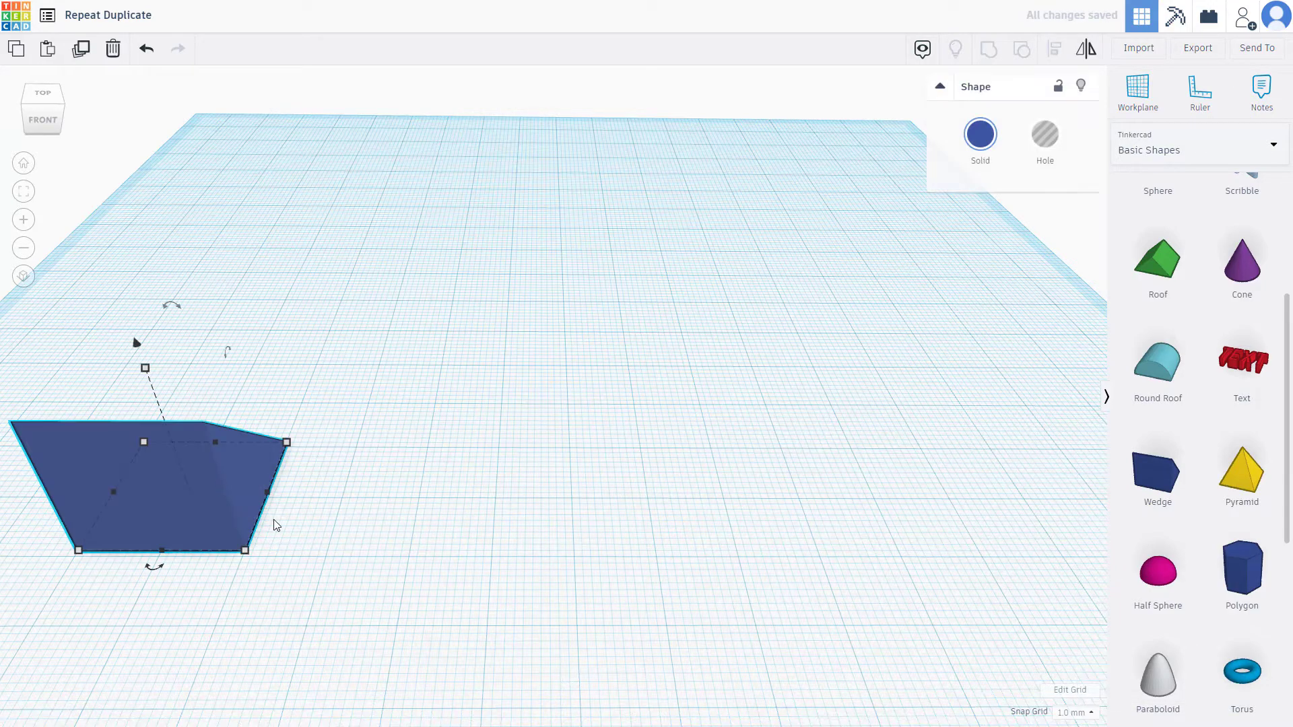
pyautogui.hotkey('ctrl', 'd')
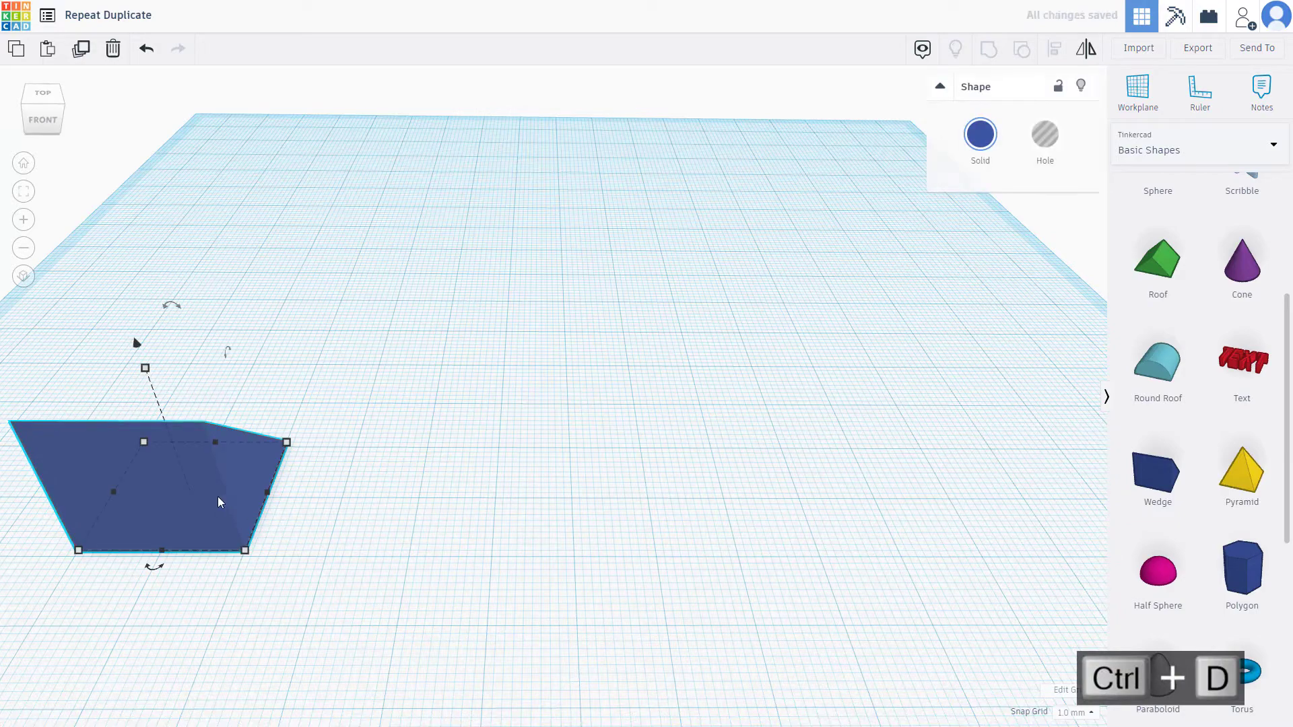
pyautogui.moveTo(168, 503); pyautogui.dragTo(427, 509)
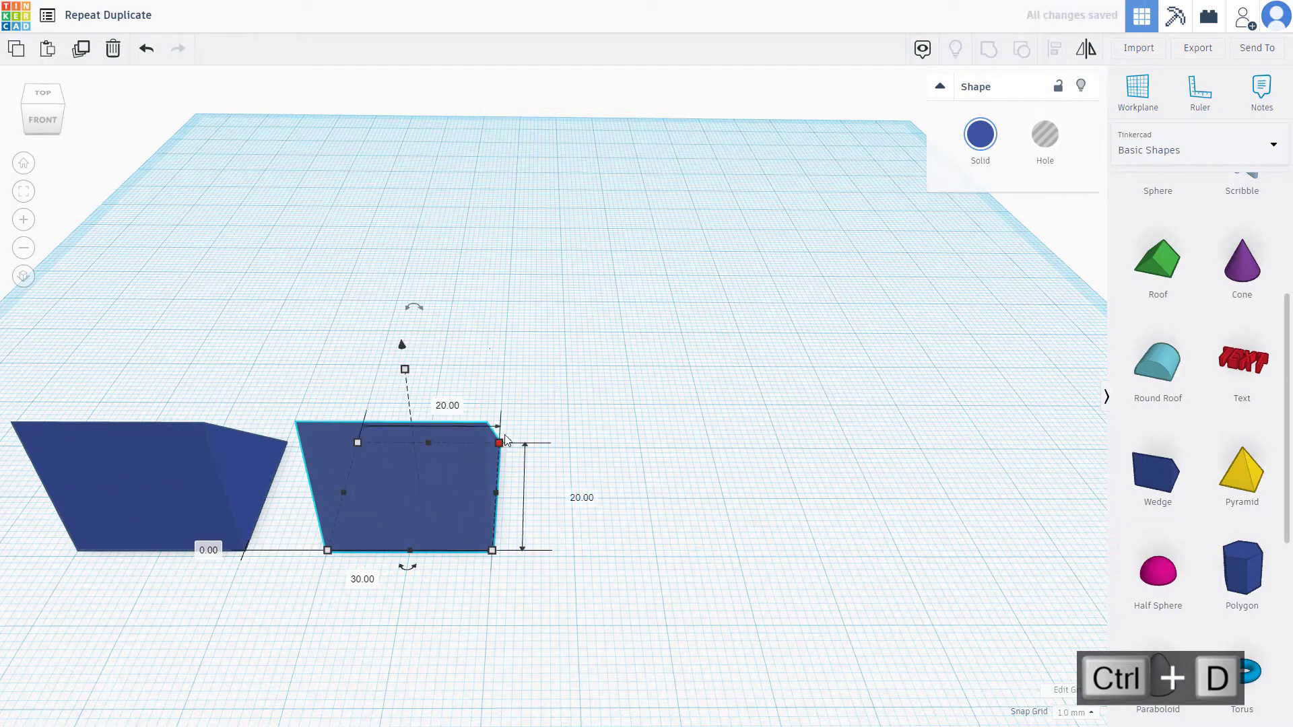
pyautogui.moveTo(483, 465); pyautogui.dragTo(422, 465)
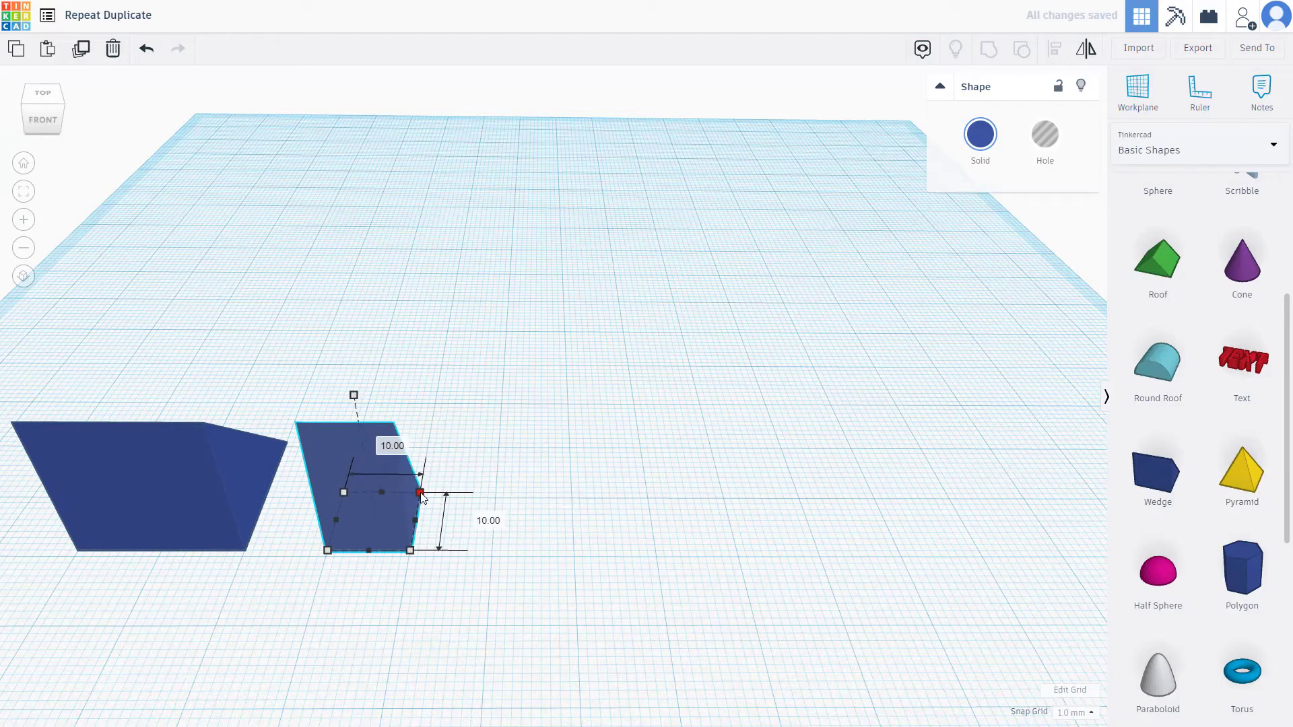
# Step: Repeat the move-and-shrink duplication four times to make a row of progressively smaller wedges
pyautogui.hotkey('ctrl', 'd')
pyautogui.hotkey('ctrl', 'd')
pyautogui.hotkey('ctrl', 'd')
pyautogui.hotkey('ctrl', 'd')
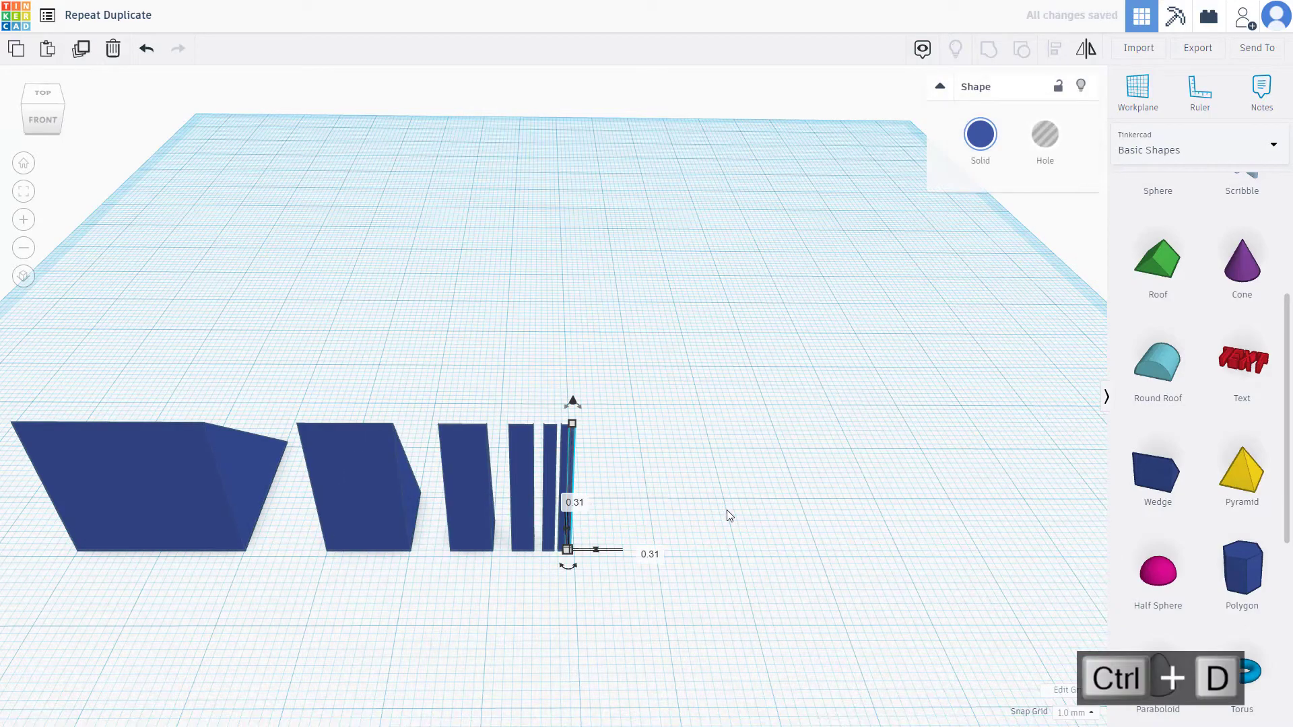
pyautogui.scroll(-2, 733, 524)
pyautogui.moveTo(765, 541); pyautogui.dragTo(756, 491, button='right')
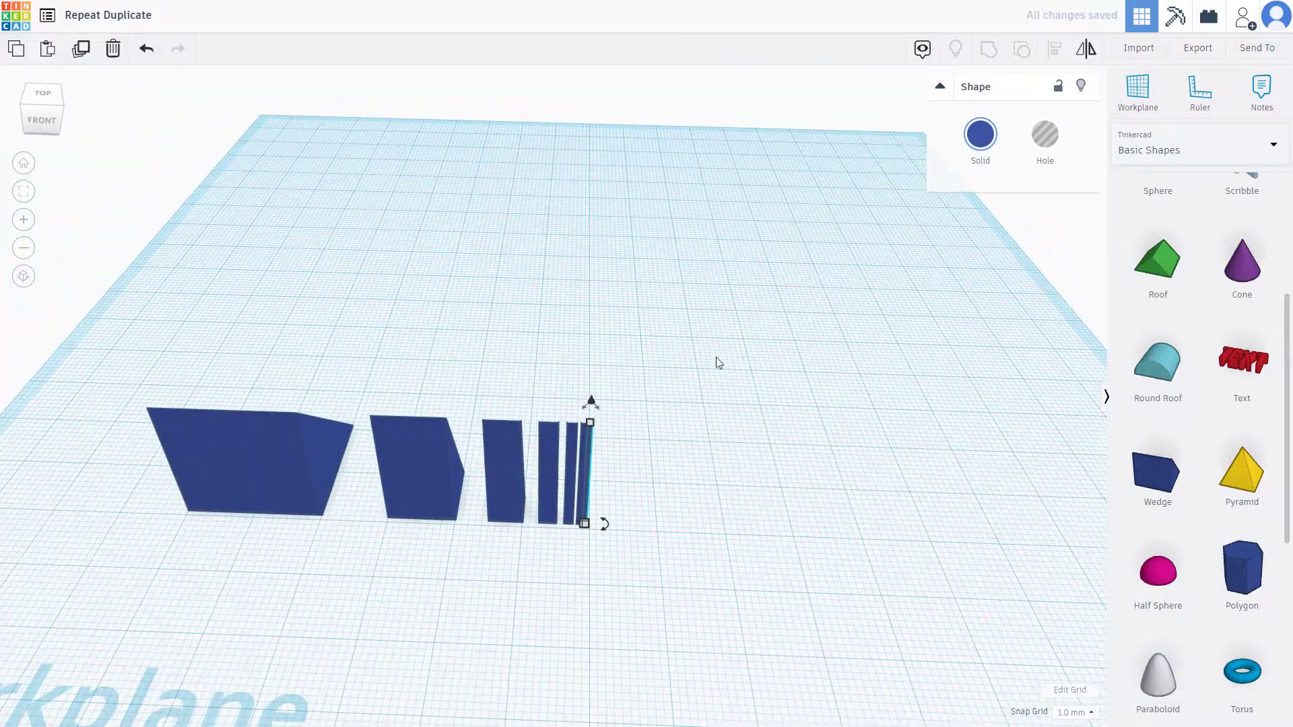
# Step: Delete all the shrinking copies, keeping only the original wedge
pyautogui.moveTo(726, 352); pyautogui.dragTo(398, 598)
pyautogui.press('Delete')
pyautogui.moveTo(375, 577); pyautogui.dragTo(213, 470, button='right')
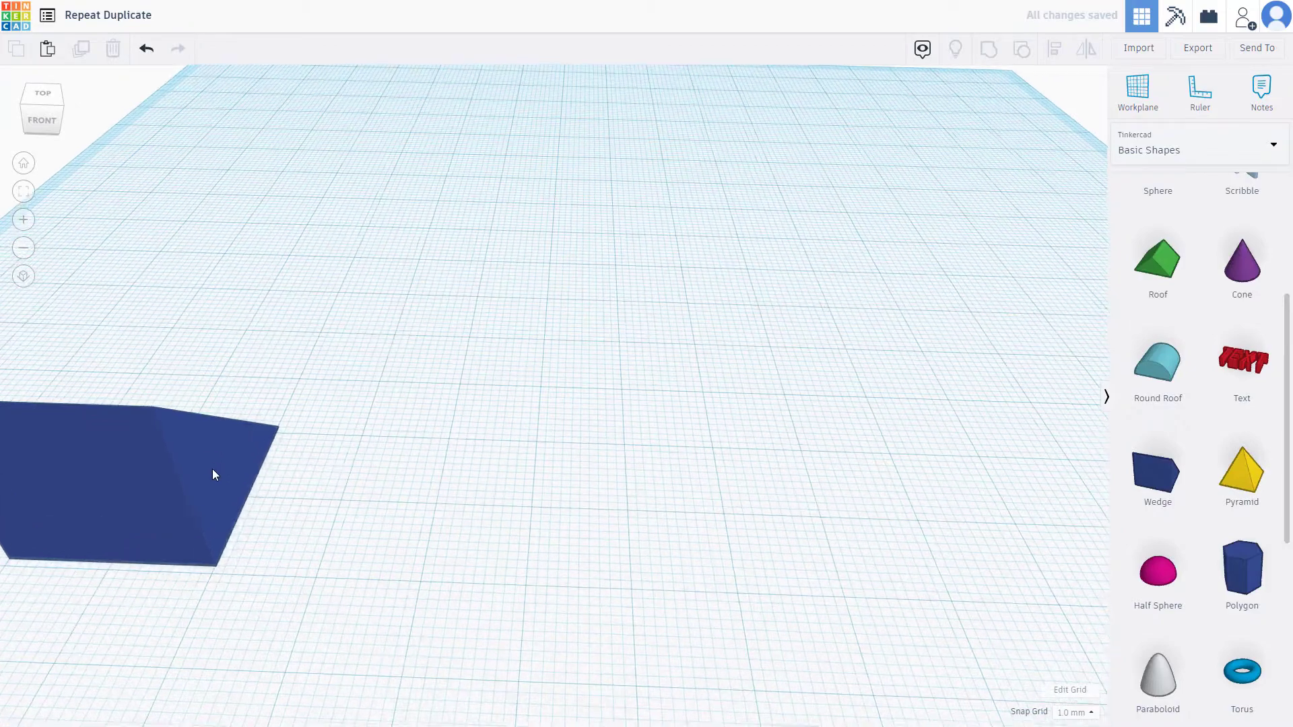
# Step: Duplicate the original wedge and move the copy beside it, about 26 mm sideways
pyautogui.click(212, 468)
pyautogui.moveTo(350, 485); pyautogui.dragTo(478, 473, button='right')
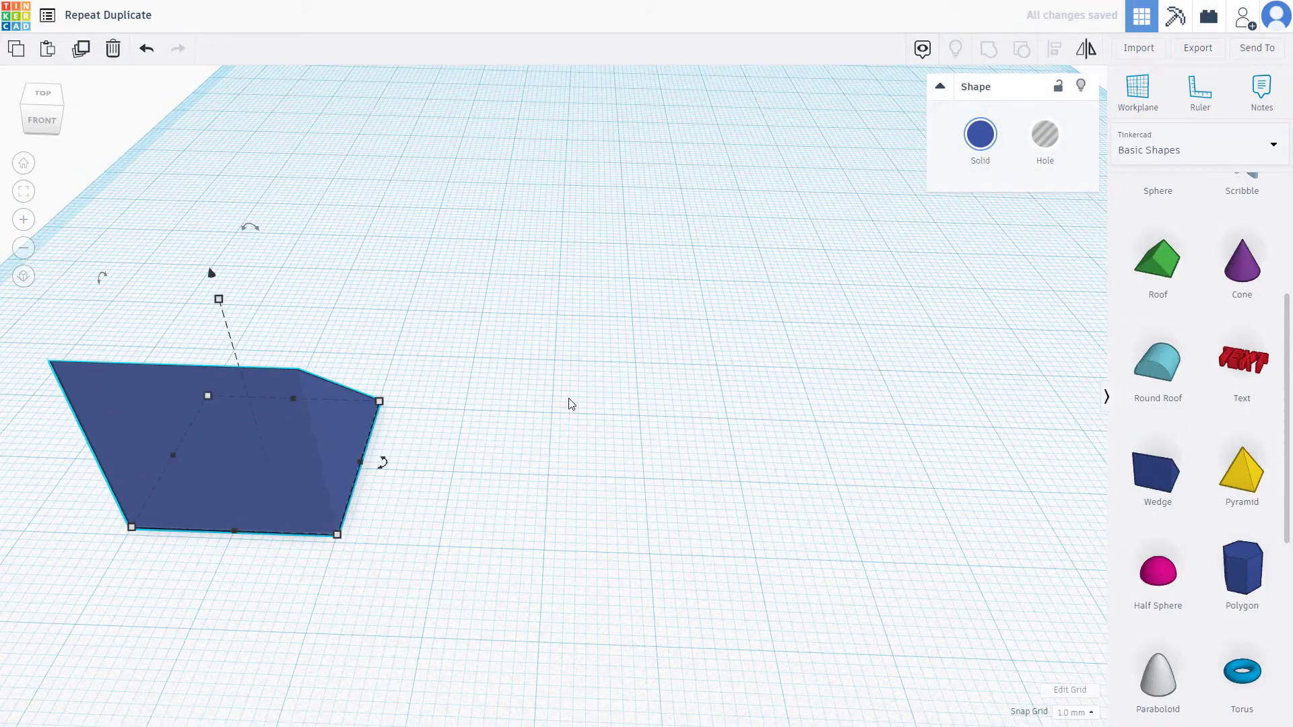
pyautogui.moveTo(569, 403); pyautogui.dragTo(474, 480, button='right')
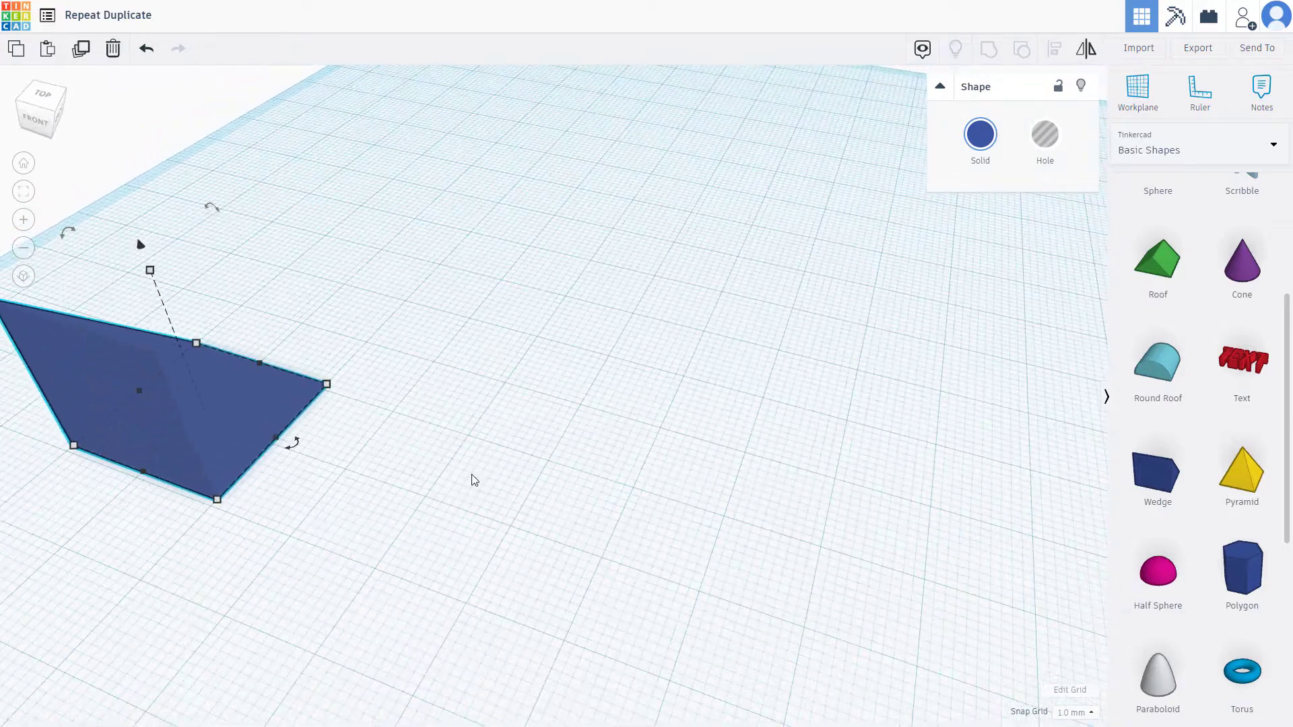
pyautogui.hotkey('ctrl', 'd')
pyautogui.moveTo(256, 431); pyautogui.dragTo(446, 471)
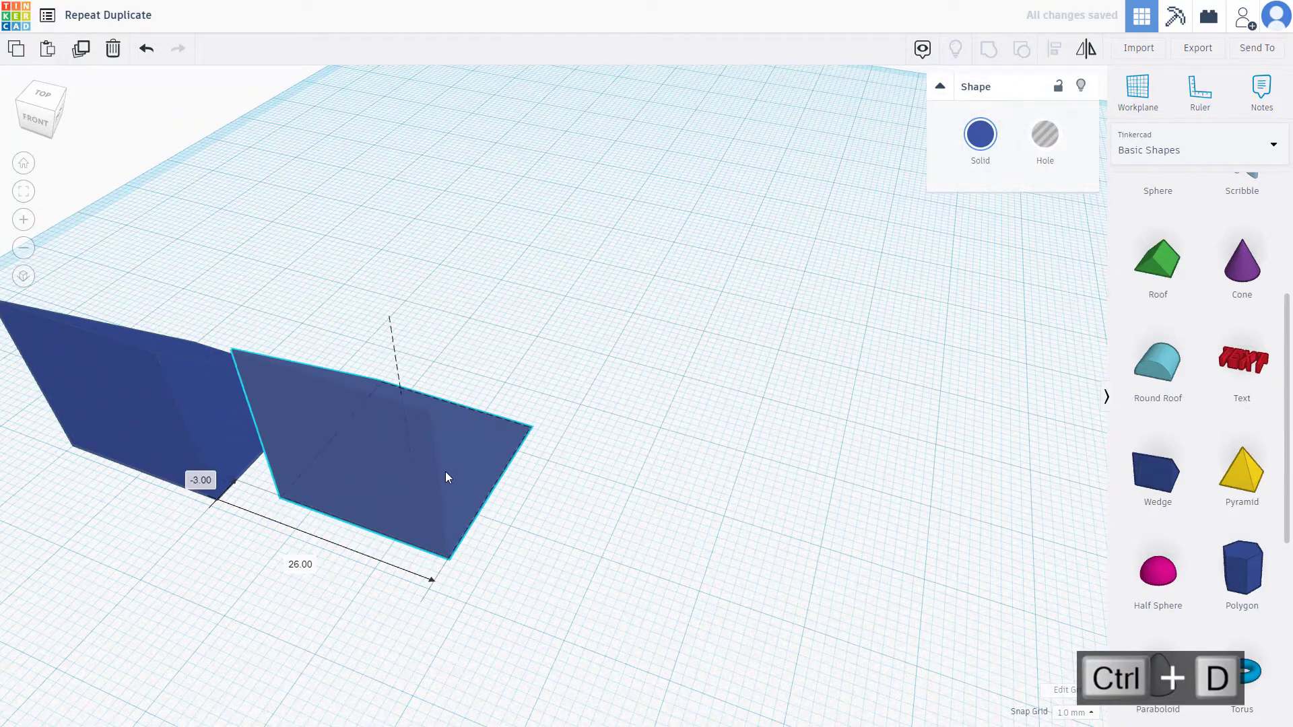
# Step: Rotate the copied wedge horizontally on the workplane and nudge it about 1 mm
pyautogui.moveTo(446, 471); pyautogui.dragTo(620, 522, button='right')
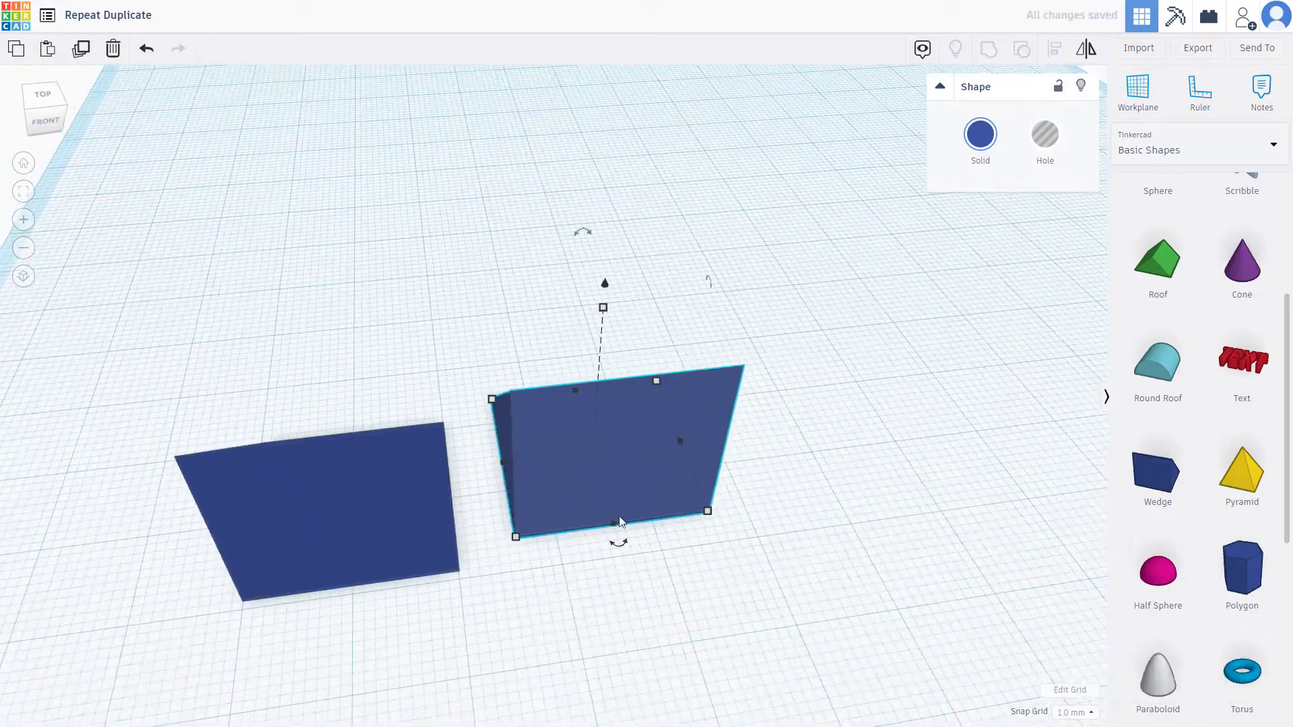
pyautogui.moveTo(625, 548); pyautogui.dragTo(668, 530)
pyautogui.moveTo(650, 484); pyautogui.dragTo(653, 478)
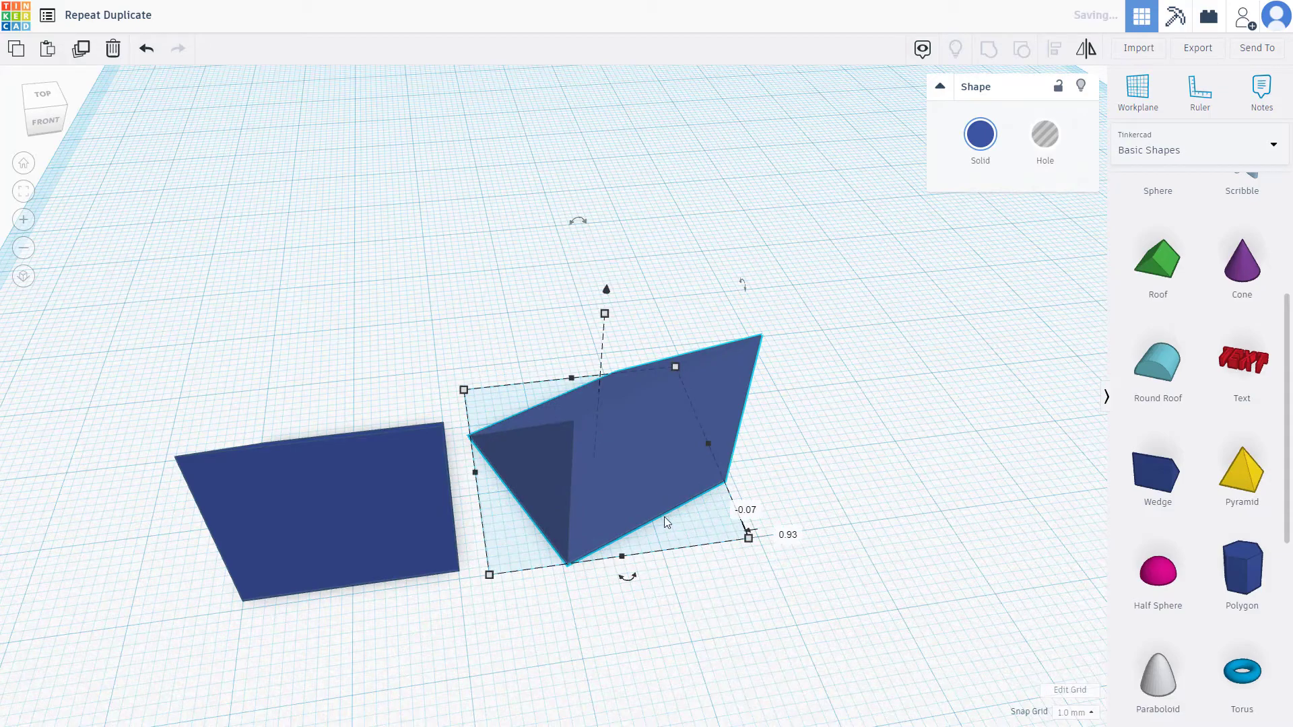
# Step: Repeat the move-and-rotate duplication until the wedges form a full ring
pyautogui.hotkey('ctrl', 'd')
pyautogui.hotkey('ctrl', 'd')
pyautogui.hotkey('ctrl', 'd')
pyautogui.hotkey('ctrl', 'd')
pyautogui.hotkey('ctrl', 'd')
pyautogui.hotkey('ctrl', 'd')
pyautogui.hotkey('ctrl', 'd')
pyautogui.hotkey('ctrl', 'd')
pyautogui.hotkey('ctrl', 'd')
pyautogui.hotkey('ctrl', 'd')
pyautogui.hotkey('ctrl', 'd')
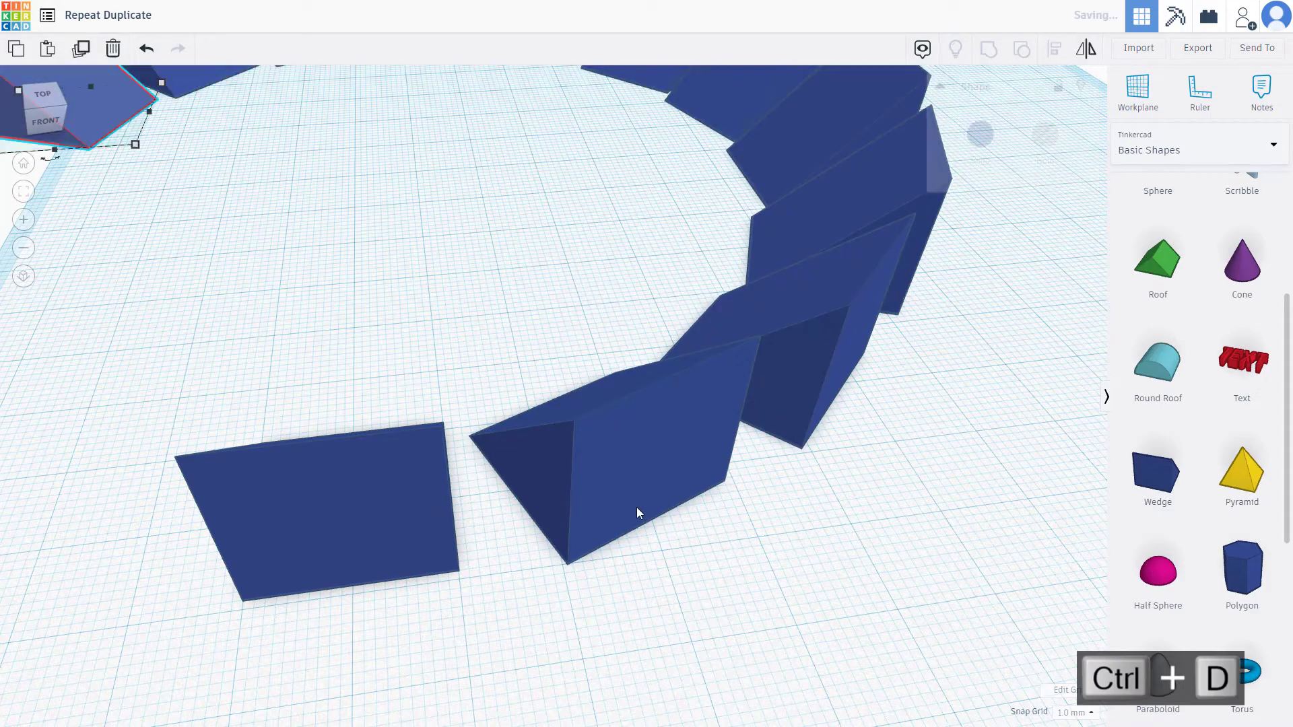
pyautogui.scroll(-3, 636, 507)
pyautogui.scroll(-4, 640, 508)
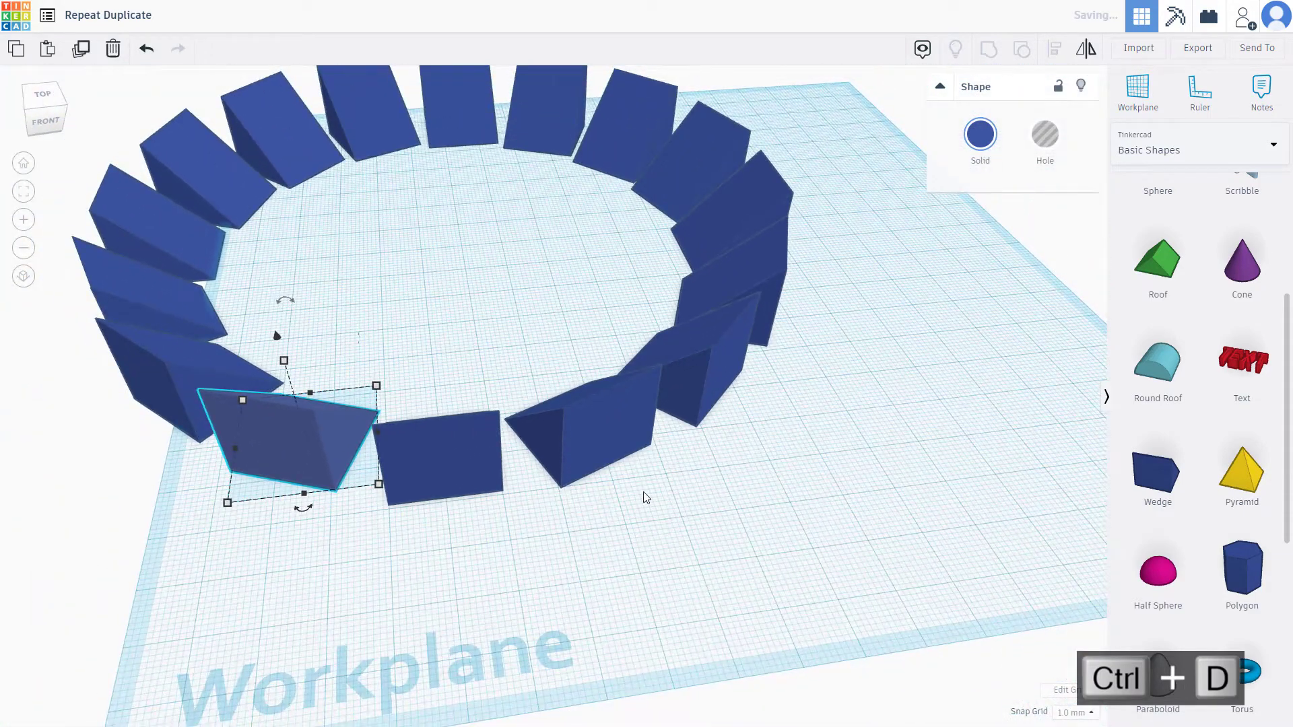
# Step: Undo the ring of duplicates and the first rotated copy, back to the single original wedge
pyautogui.hotkey('ctrl', 'z')
pyautogui.hotkey('ctrl', 'z')
pyautogui.hotkey('ctrl', 'z')
pyautogui.hotkey('ctrl', 'z')
pyautogui.hotkey('ctrl', 'z')
pyautogui.hotkey('ctrl', 'z')
pyautogui.hotkey('ctrl', 'z')
pyautogui.hotkey('ctrl', 'z')
pyautogui.hotkey('ctrl', 'z')
pyautogui.hotkey('ctrl', 'z')
pyautogui.hotkey('ctrl', 'z')
pyautogui.hotkey('ctrl', 'z')
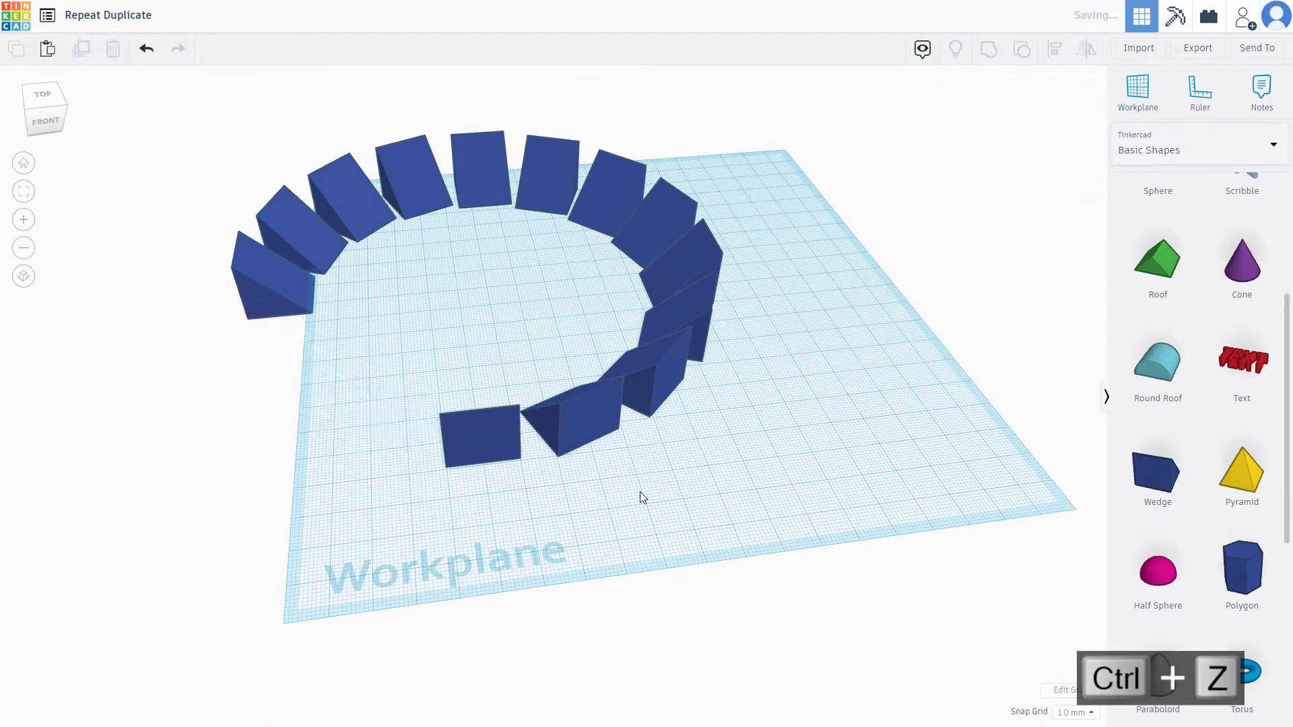
pyautogui.hotkey('ctrl', 'z')
pyautogui.hotkey('ctrl', 'z')
pyautogui.hotkey('ctrl', 'z')
pyautogui.hotkey('ctrl', 'z')
pyautogui.hotkey('ctrl', 'z')
pyautogui.hotkey('ctrl', 'z')
pyautogui.hotkey('ctrl', 'z')
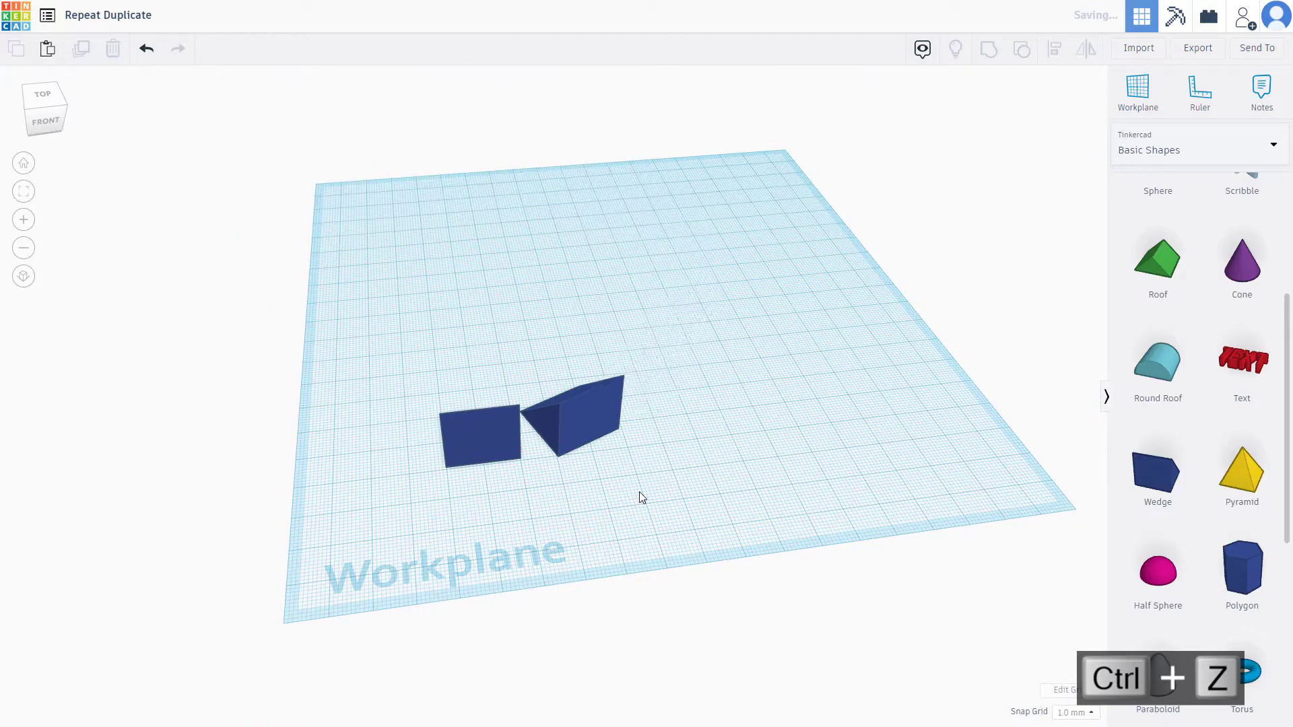
# Step: Duplicate the original wedge and move the copy about 25 mm sideways so it sits beside the original
pyautogui.scroll(3, 476, 455)
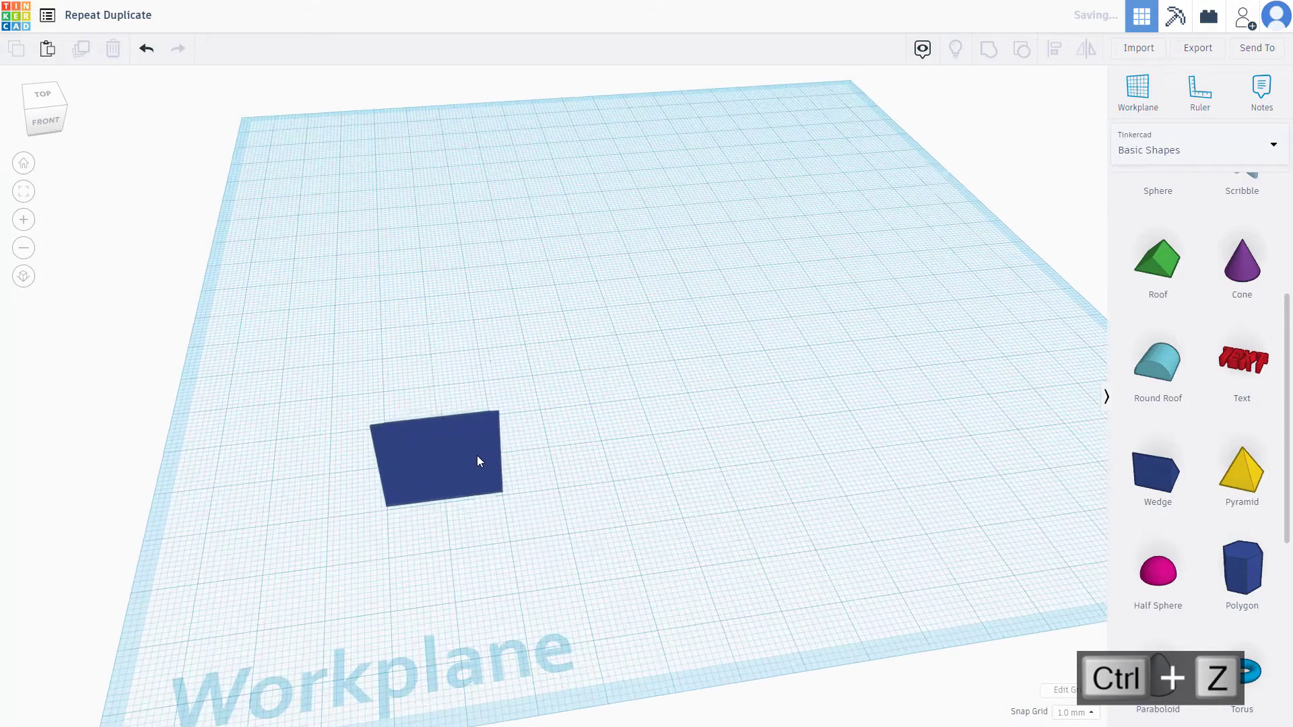
pyautogui.click(477, 455)
pyautogui.scroll(3, 471, 463)
pyautogui.scroll(5, 471, 464)
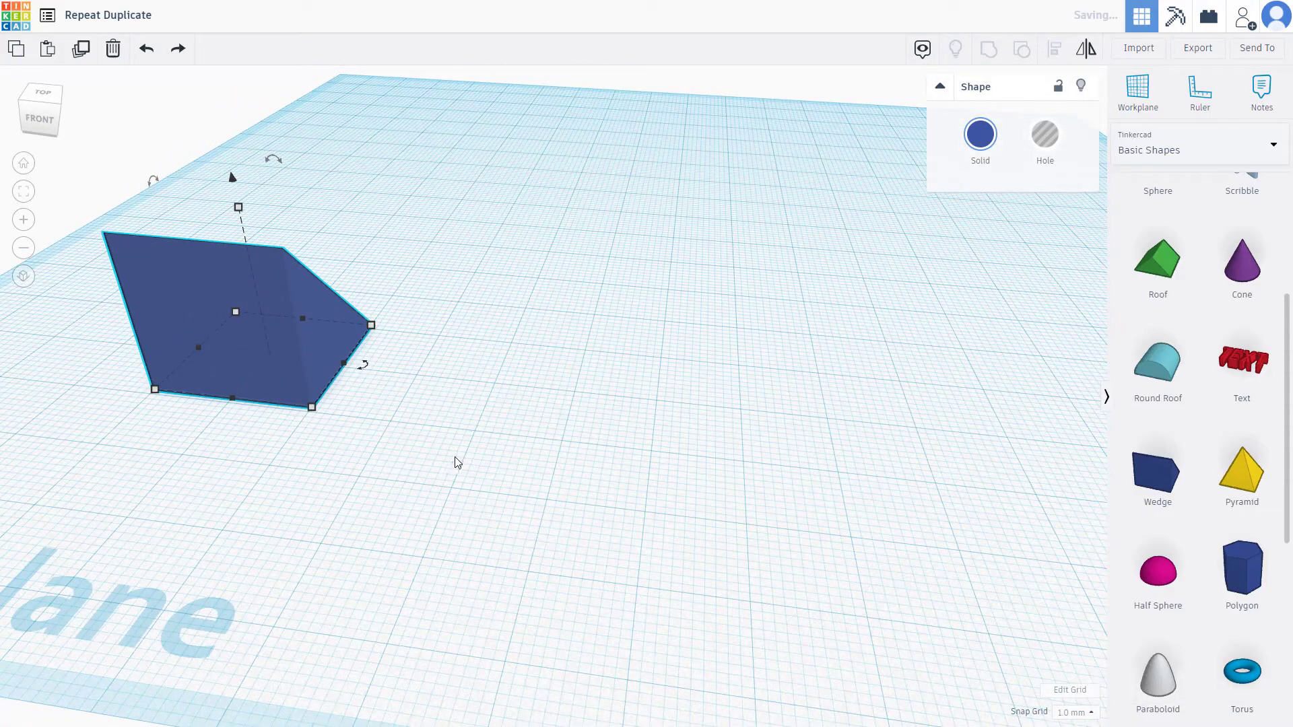
pyautogui.hotkey('ctrl', 'd')
pyautogui.moveTo(306, 369); pyautogui.dragTo(499, 386)
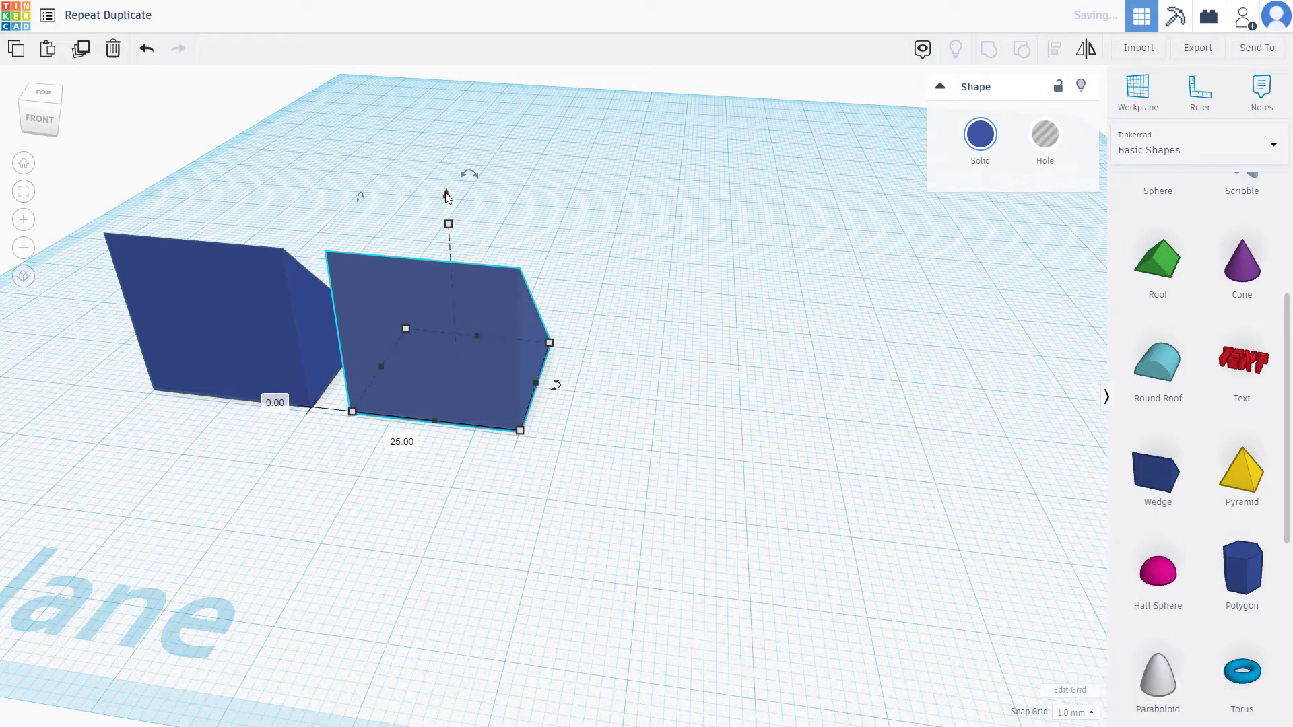
# Step: Raise the copied wedge 5 mm above the workplane and shrink its footprint, reducing its height to about 17 mm
pyautogui.moveTo(445, 195); pyautogui.dragTo(443, 150)
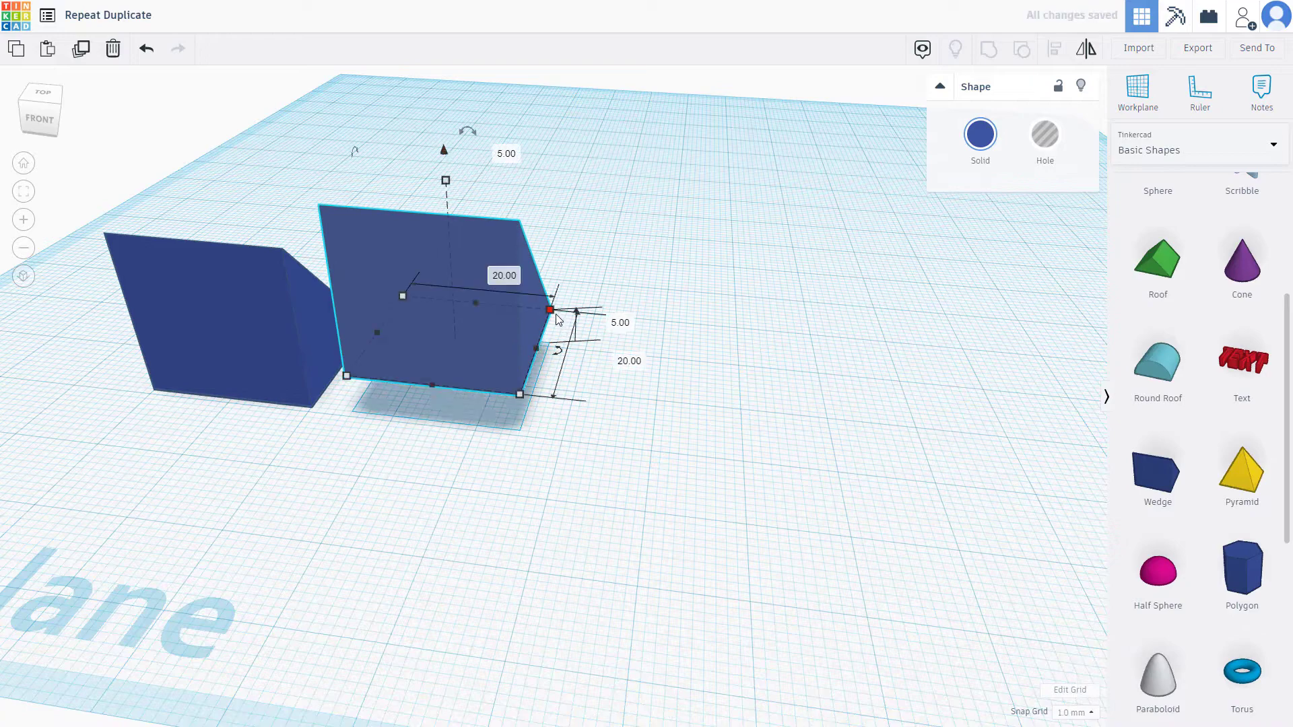
pyautogui.moveTo(552, 314)
pyautogui.mouseDown()
pyautogui.moveTo(523, 315)
pyautogui.moveTo(514, 330)
pyautogui.moveTo(533, 319)
pyautogui.mouseUp()
pyautogui.moveTo(437, 189); pyautogui.dragTo(439, 214)
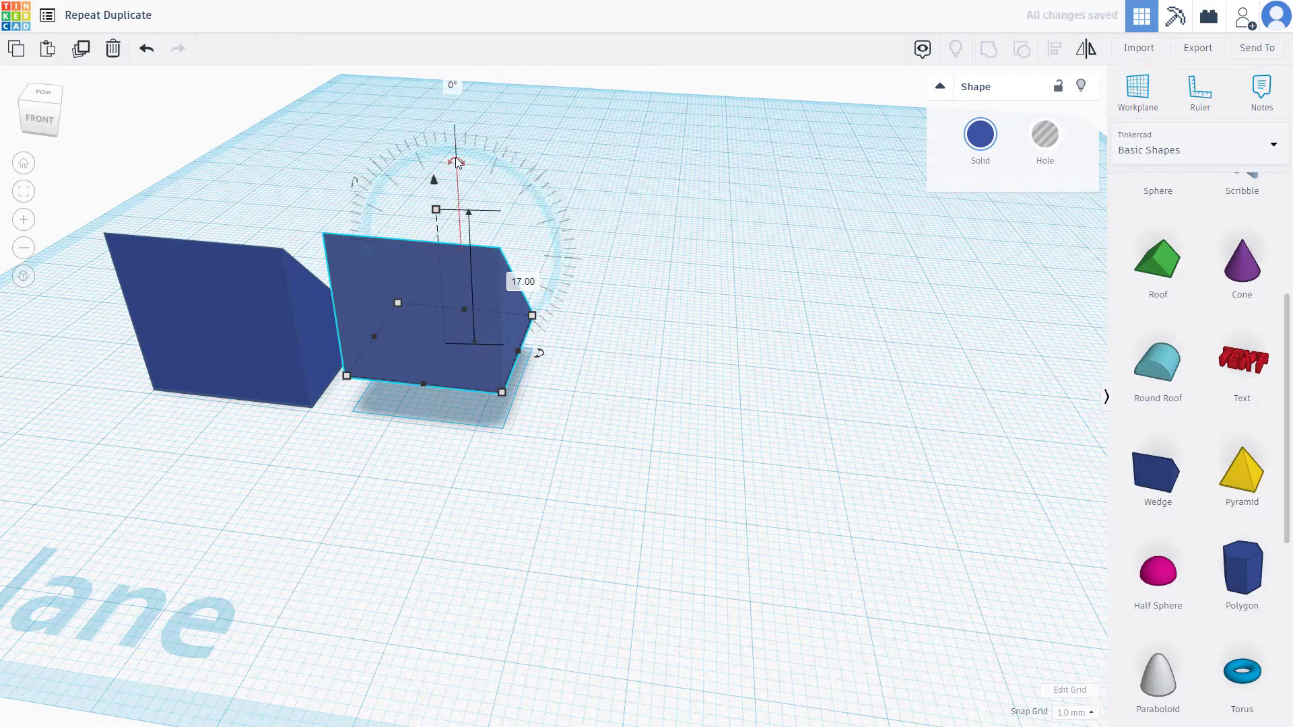
# Step: Tilt the raised, smaller wedge slightly about both of its horizontal axes
pyautogui.moveTo(455, 162); pyautogui.dragTo(429, 154)
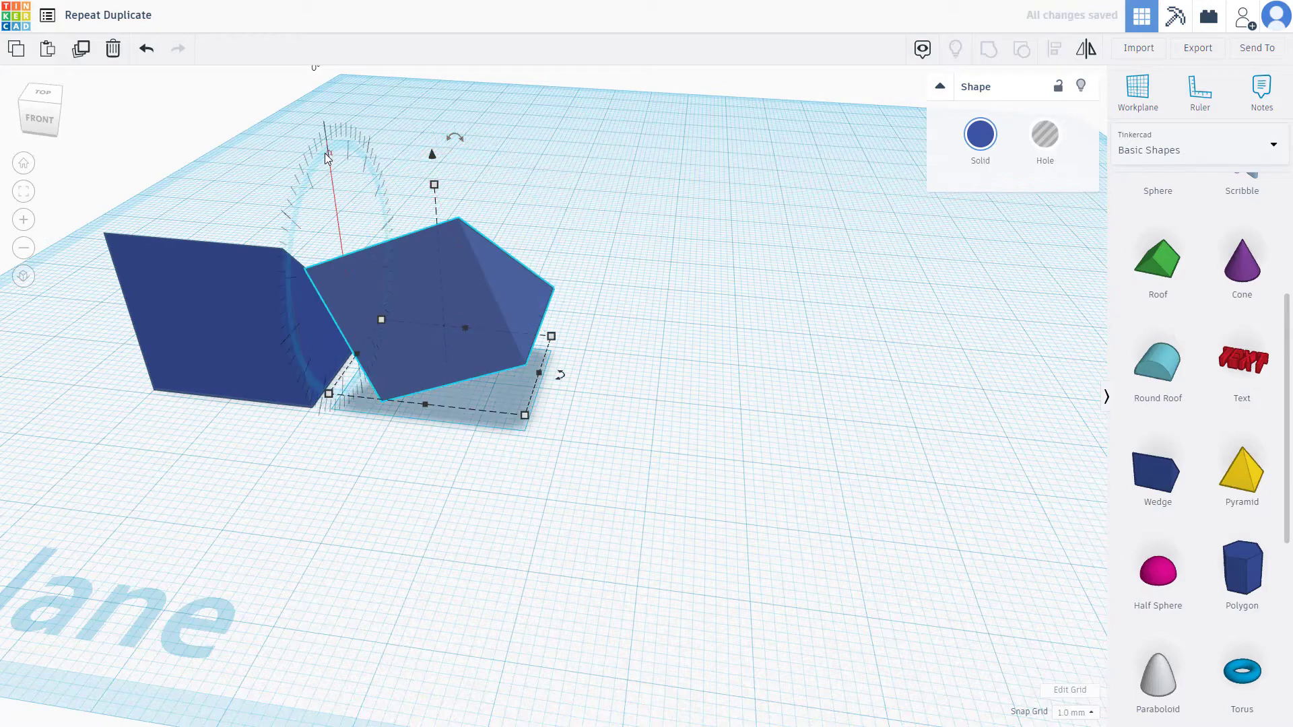
pyautogui.moveTo(324, 152); pyautogui.dragTo(309, 127)
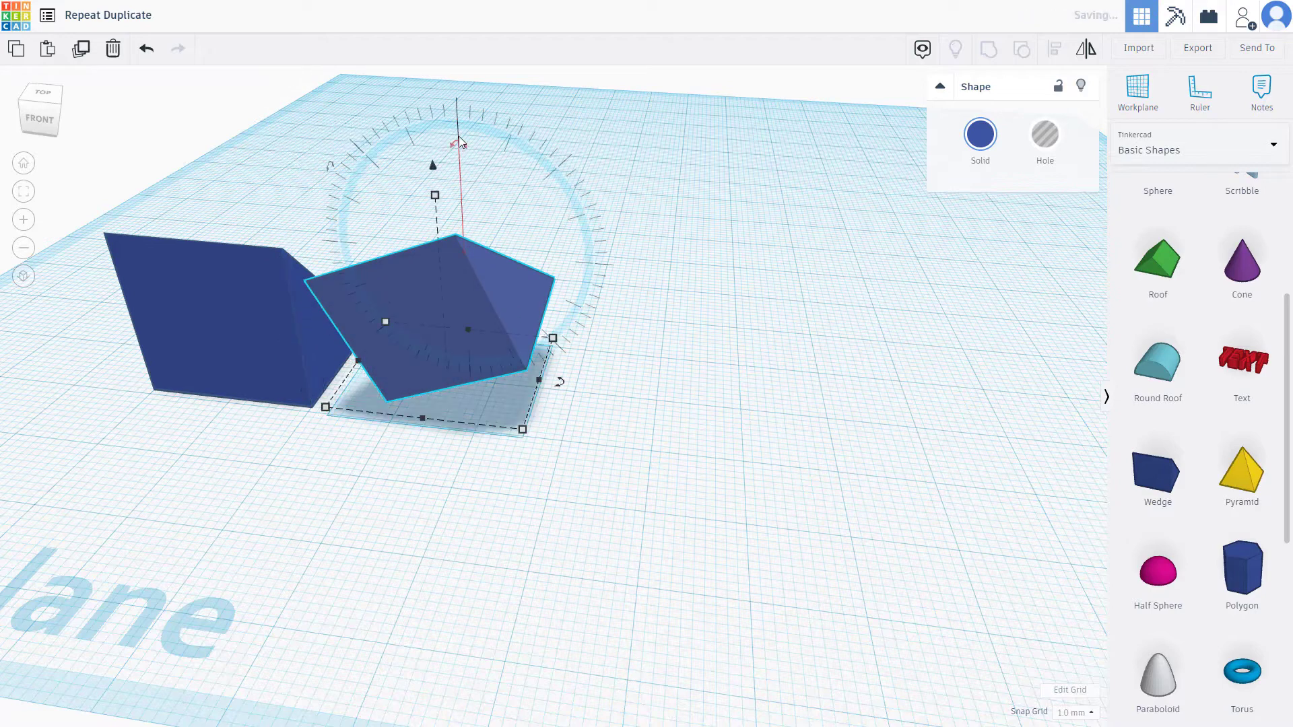
pyautogui.moveTo(459, 136); pyautogui.dragTo(479, 110)
# Step: Reselect the tilted wedge and try to repeat its move, resize and rotation as another duplicate
pyautogui.click(539, 509)
pyautogui.scroll(-5, 538, 510)
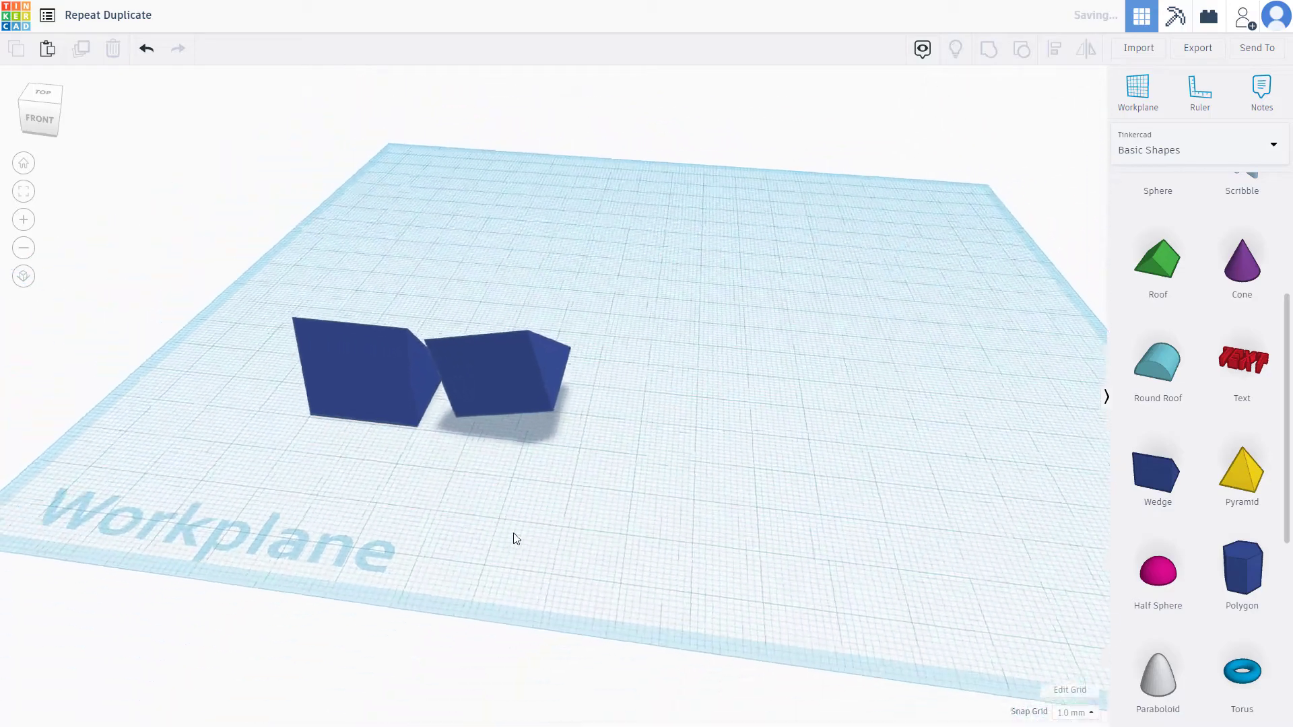
pyautogui.moveTo(514, 533); pyautogui.dragTo(426, 556, button='right')
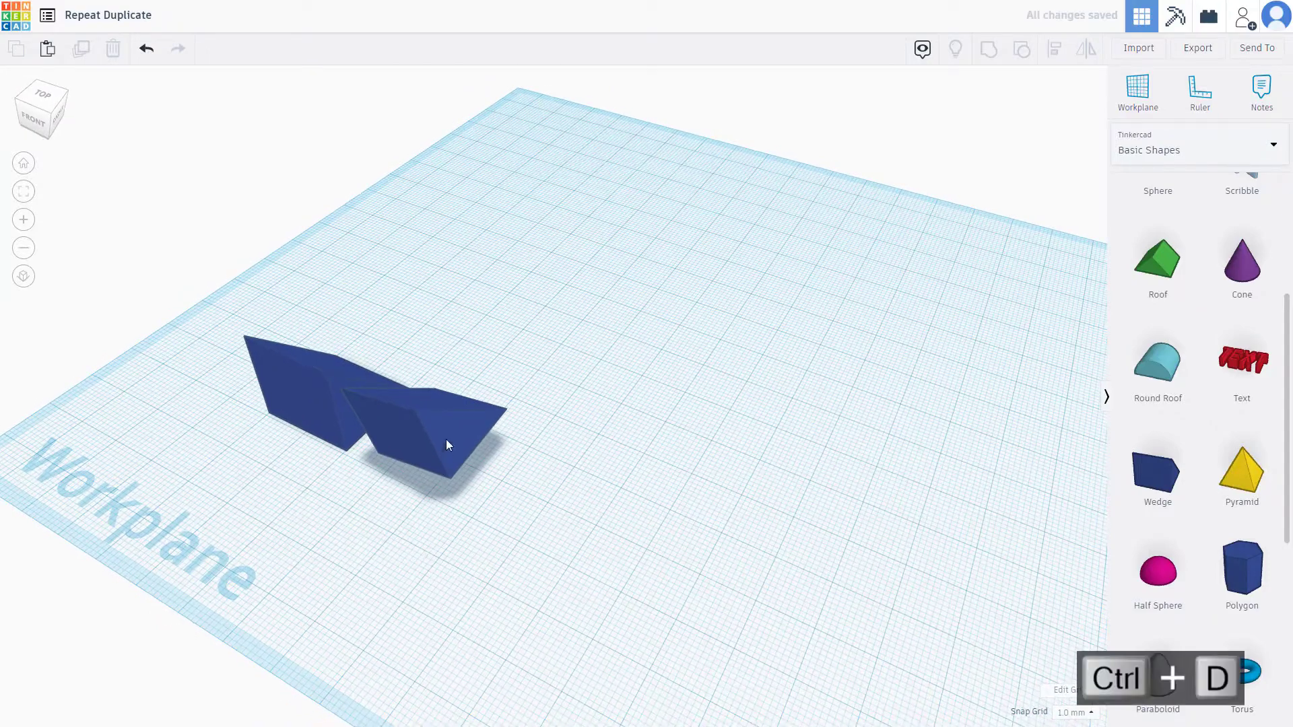
pyautogui.click(449, 415)
pyautogui.hotkey('ctrl', 'd')
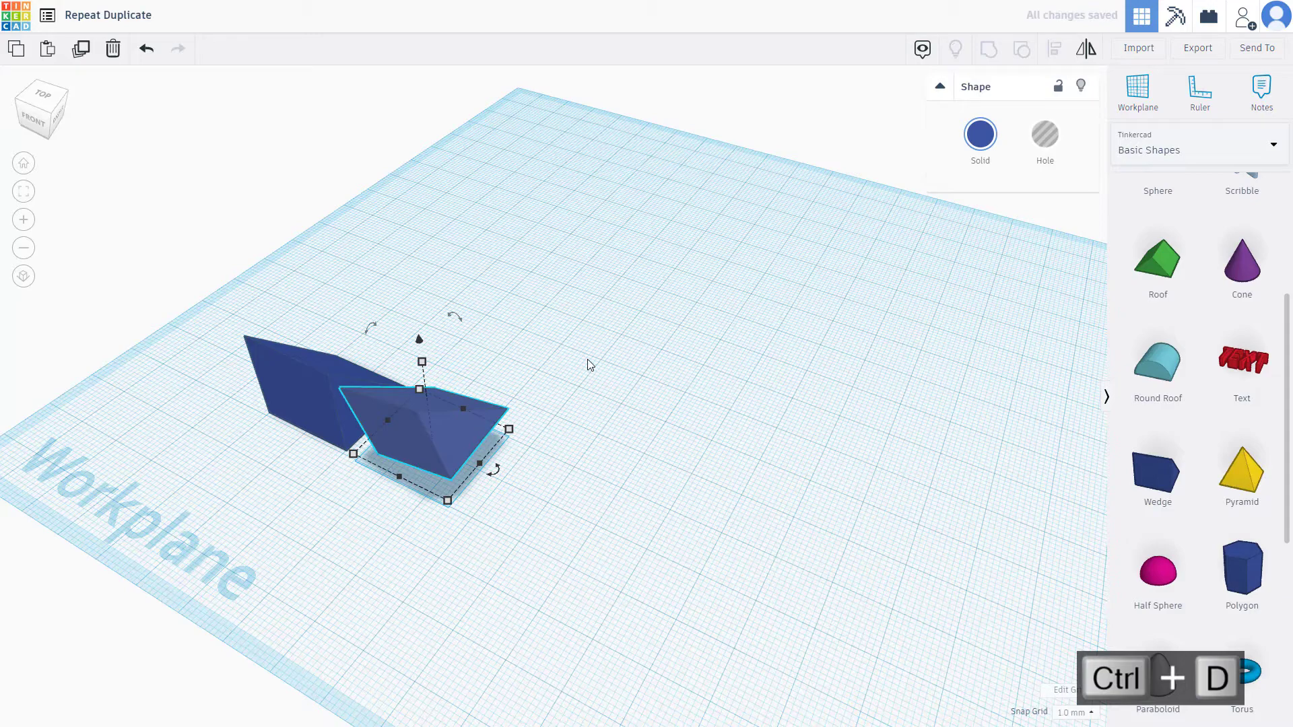
# Step: Delete the tilted wedge and its duplicate, keeping only the original wedge
pyautogui.moveTo(588, 360); pyautogui.dragTo(442, 521)
pyautogui.click(553, 460)
pyautogui.click(410, 450)
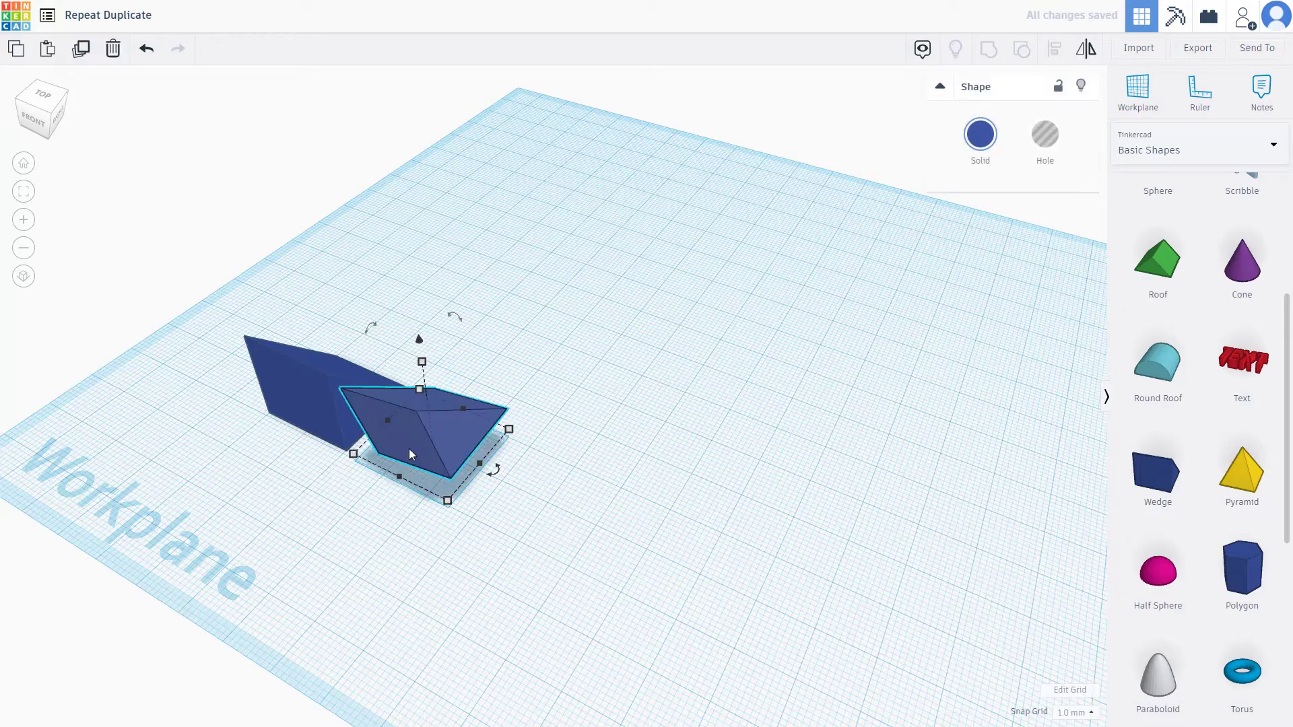
pyautogui.press('Delete')
pyautogui.click(410, 448)
pyautogui.press('Delete')
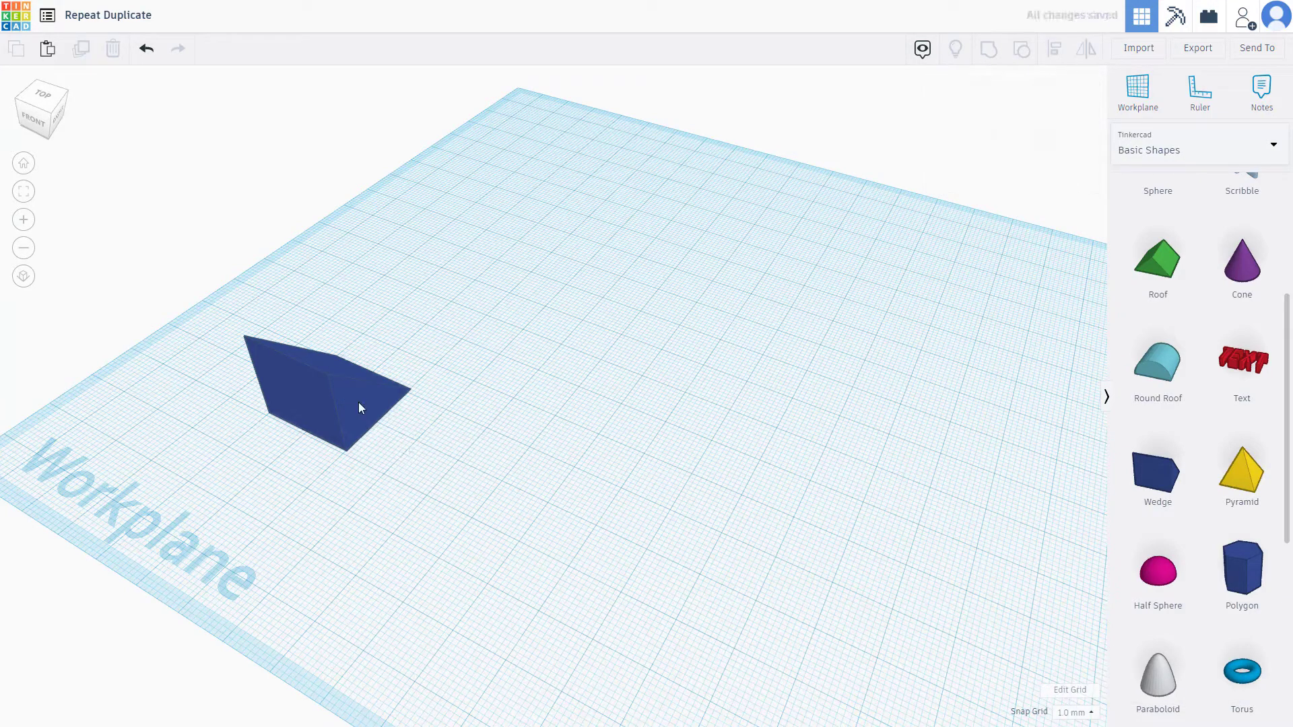
# Step: Duplicate the original wedge, place the copy beside it with a small gap, and raise the copy 3 mm
pyautogui.click(359, 407)
pyautogui.hotkey('ctrl', 'd')
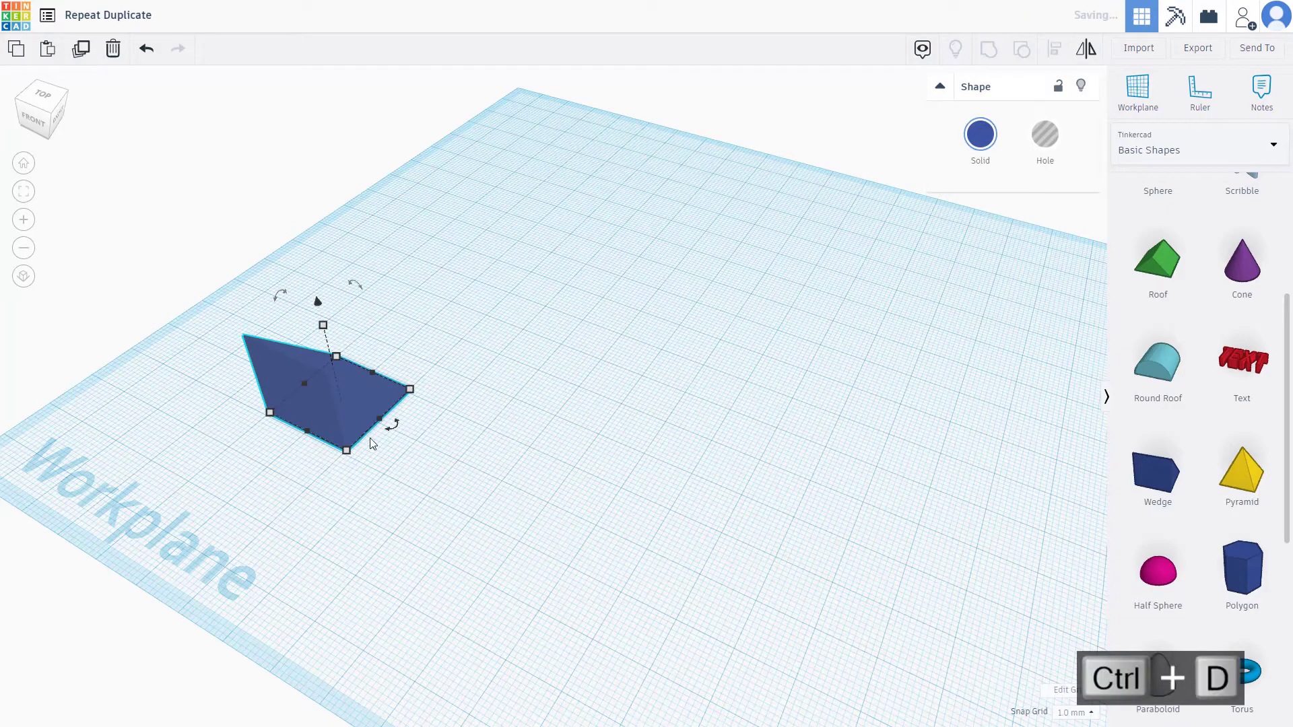
pyautogui.moveTo(369, 438); pyautogui.dragTo(475, 517, button='right')
pyautogui.moveTo(475, 517); pyautogui.dragTo(587, 492)
pyautogui.moveTo(710, 549); pyautogui.dragTo(618, 457, button='right')
pyautogui.scroll(4, 596, 201)
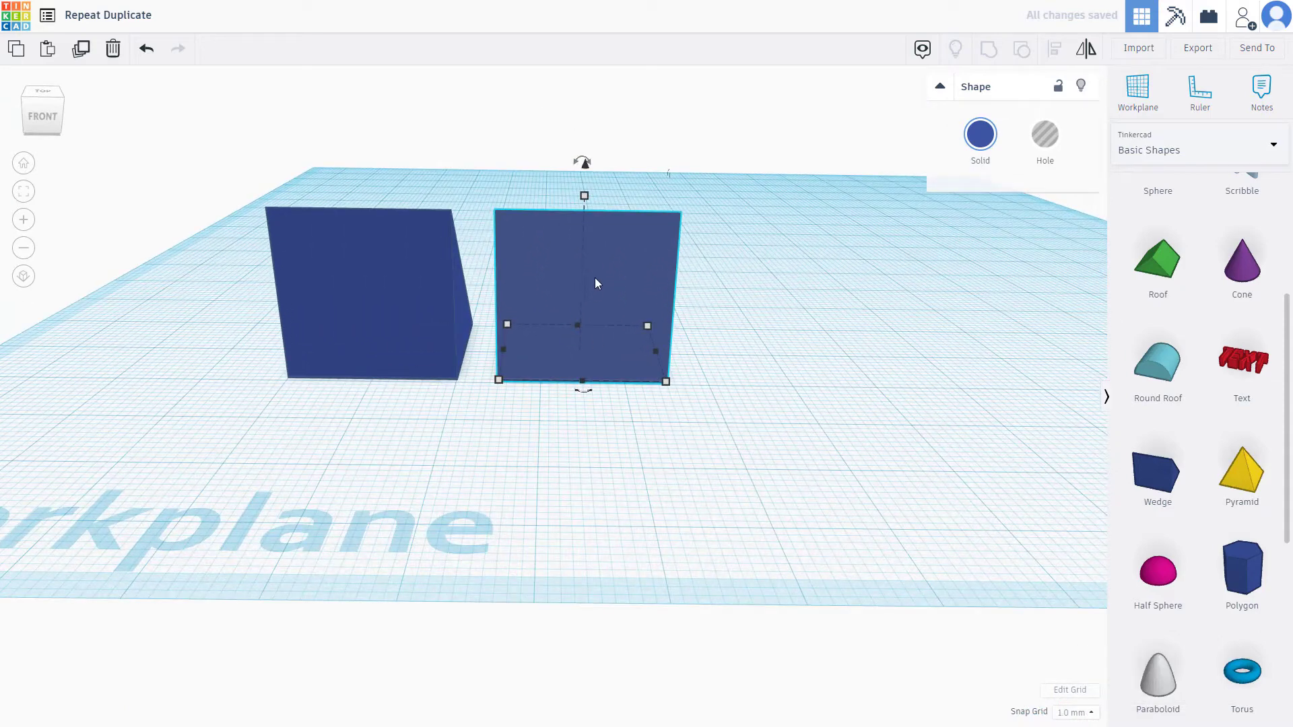
pyautogui.moveTo(586, 172); pyautogui.dragTo(586, 140)
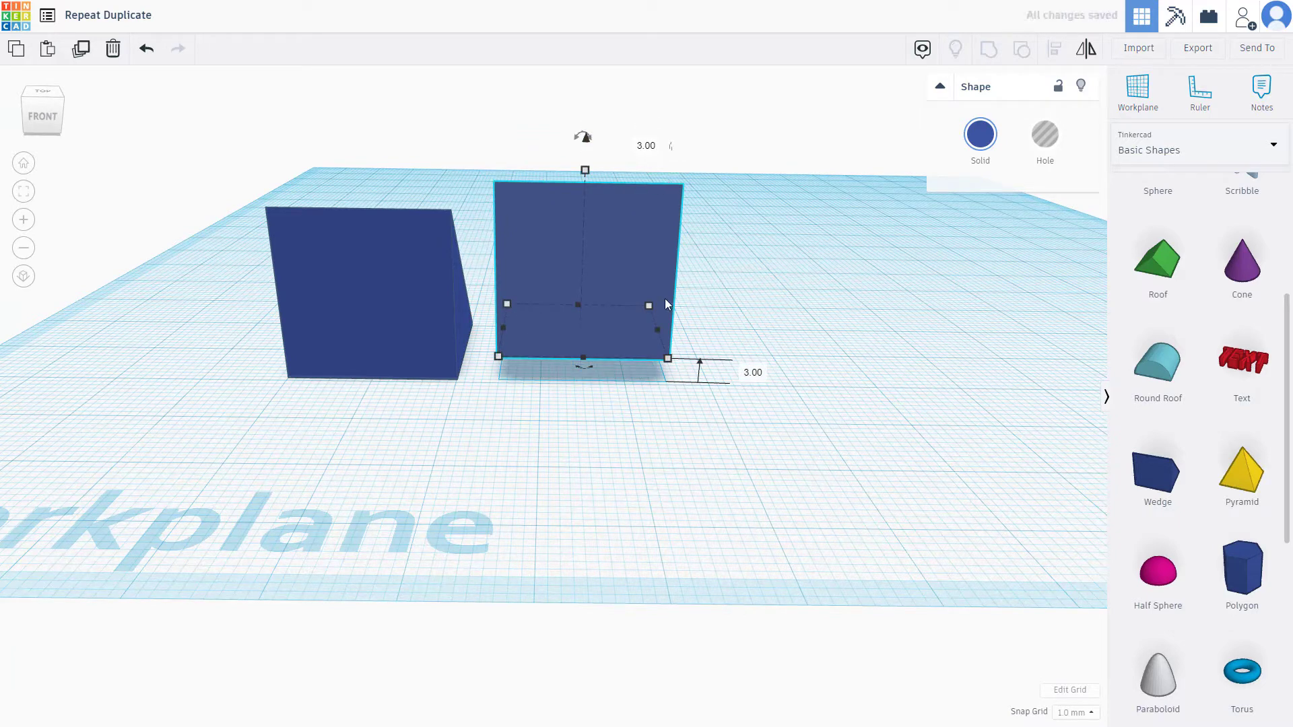
# Step: Shrink the raised copy slightly, then tilt it 11° sideways and turn it a little horizontally
pyautogui.moveTo(648, 305); pyautogui.dragTo(631, 319)
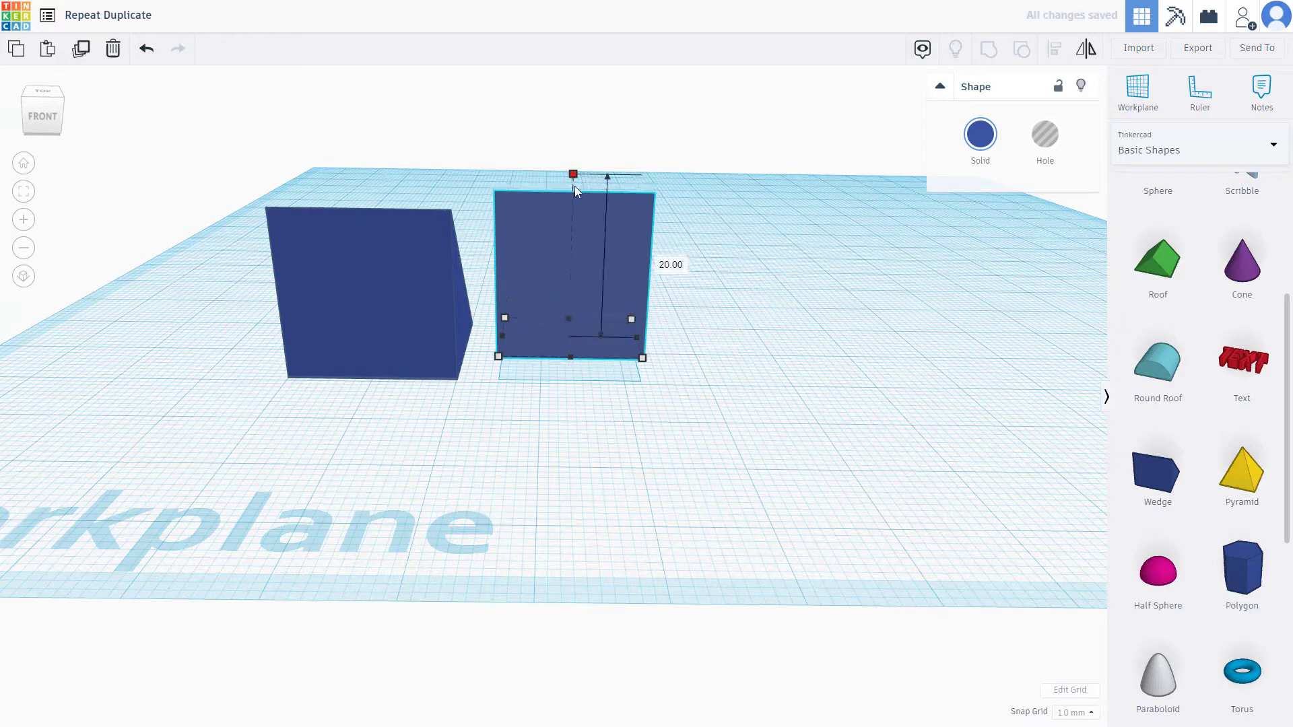
pyautogui.moveTo(575, 196); pyautogui.dragTo(551, 144)
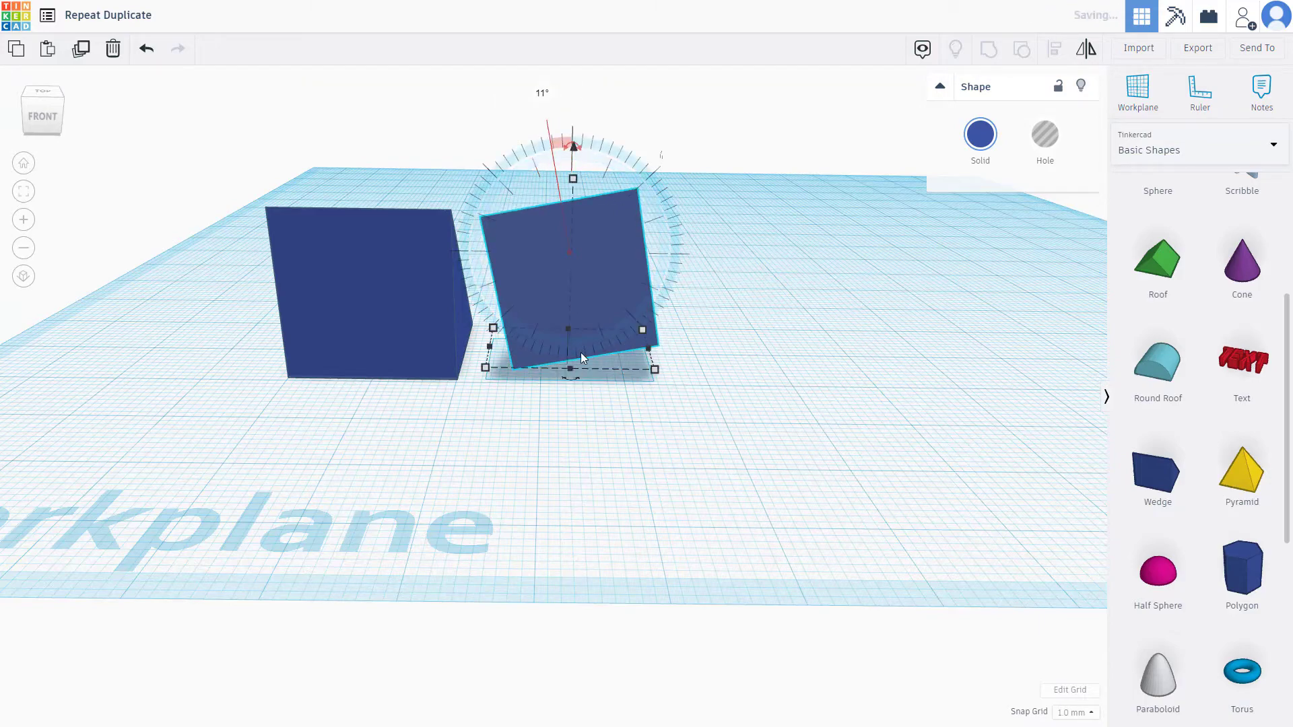
pyautogui.moveTo(690, 338); pyautogui.dragTo(589, 637, button='right')
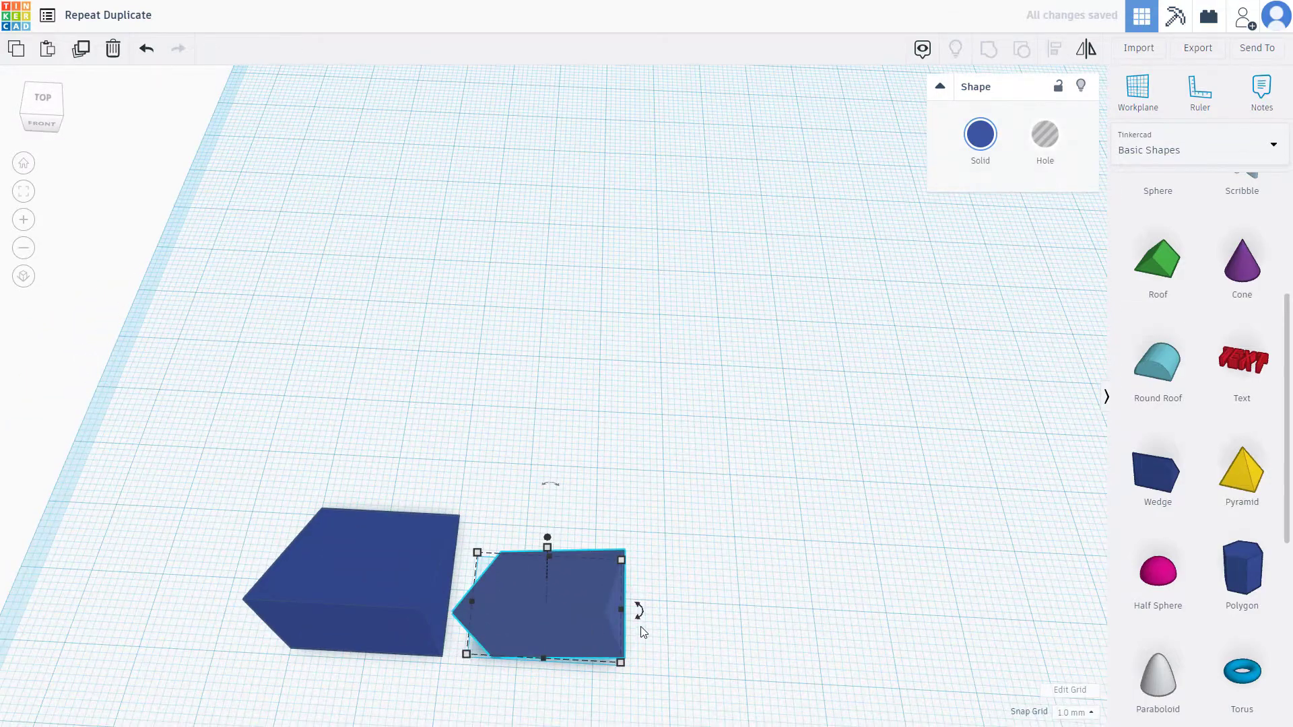
pyautogui.moveTo(640, 613); pyautogui.dragTo(652, 608)
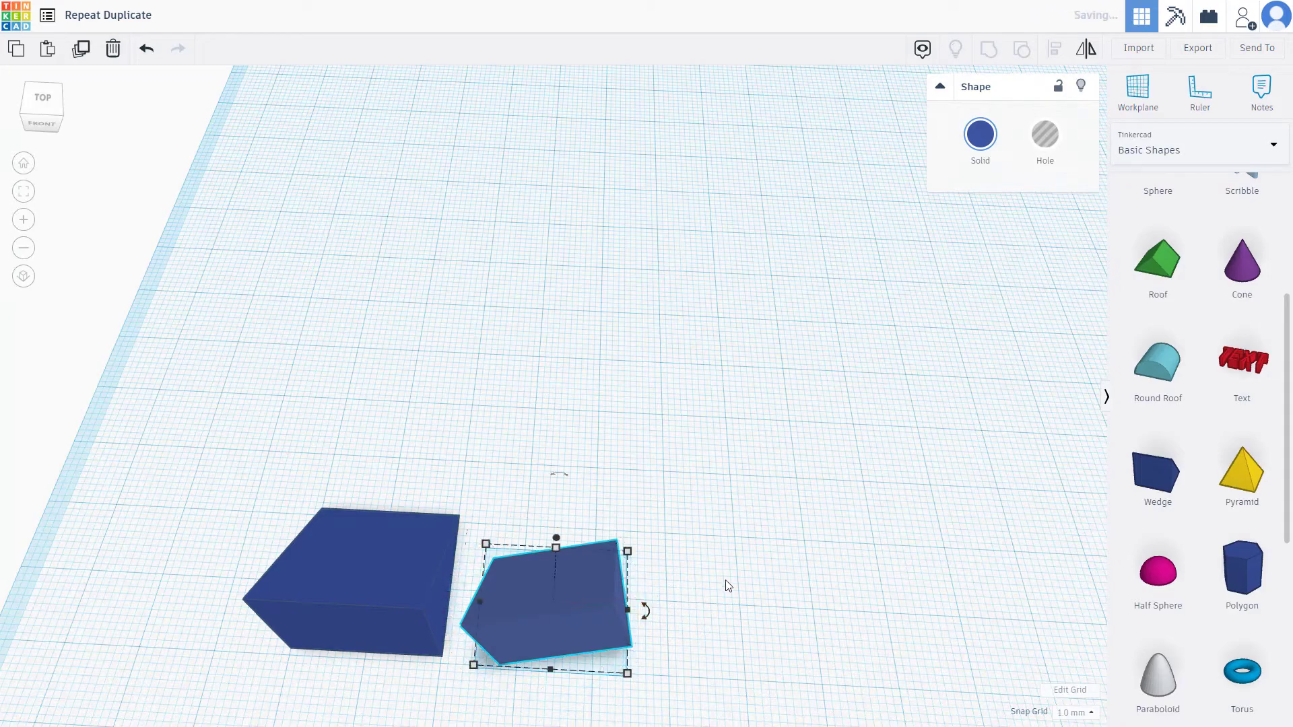
# Step: Repeat the transformed duplication until progressively smaller wedges form a long rising spiral
pyautogui.moveTo(782, 609); pyautogui.dragTo(770, 557, button='right')
pyautogui.hotkey('ctrl', 'd')
pyautogui.hotkey('ctrl', 'd')
pyautogui.hotkey('ctrl', 'd')
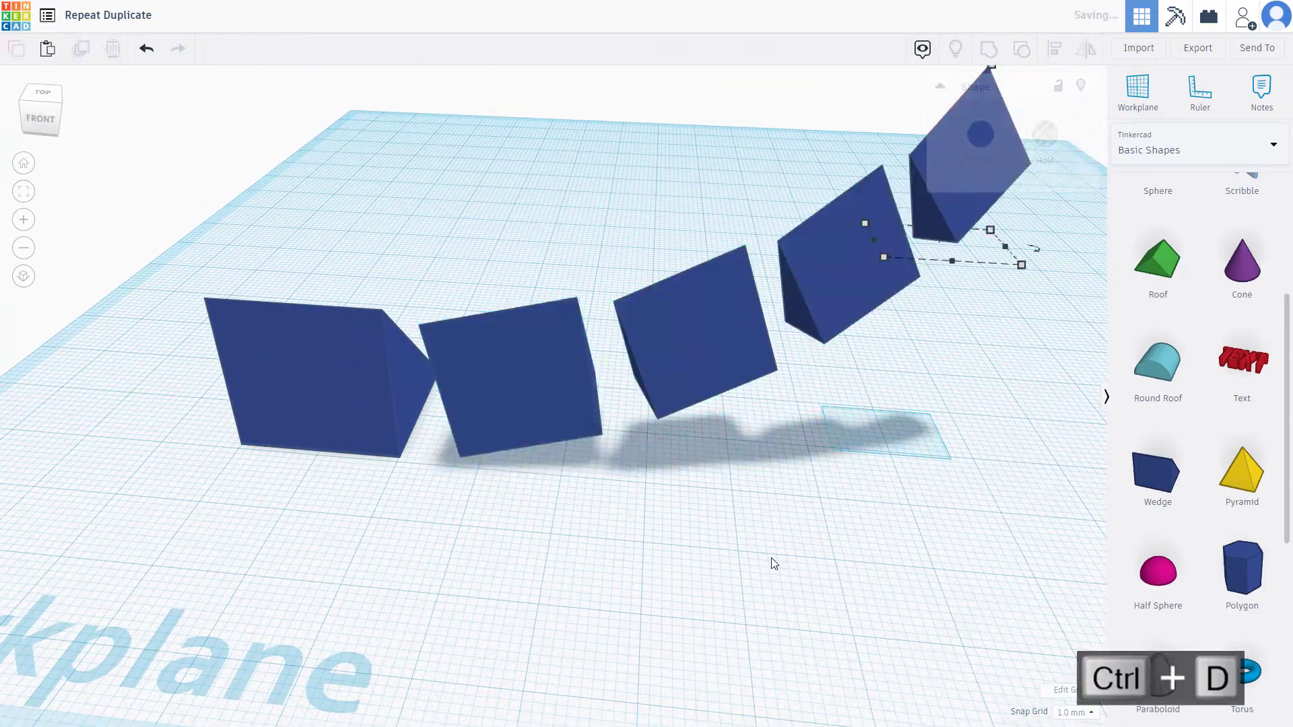
pyautogui.hotkey('ctrl', 'd')
pyautogui.hotkey('ctrl', 'd')
pyautogui.scroll(-5, 733, 560)
pyautogui.scroll(-2, 712, 533)
pyautogui.hotkey('ctrl', 'd')
pyautogui.hotkey('ctrl', 'd')
pyautogui.hotkey('ctrl', 'd')
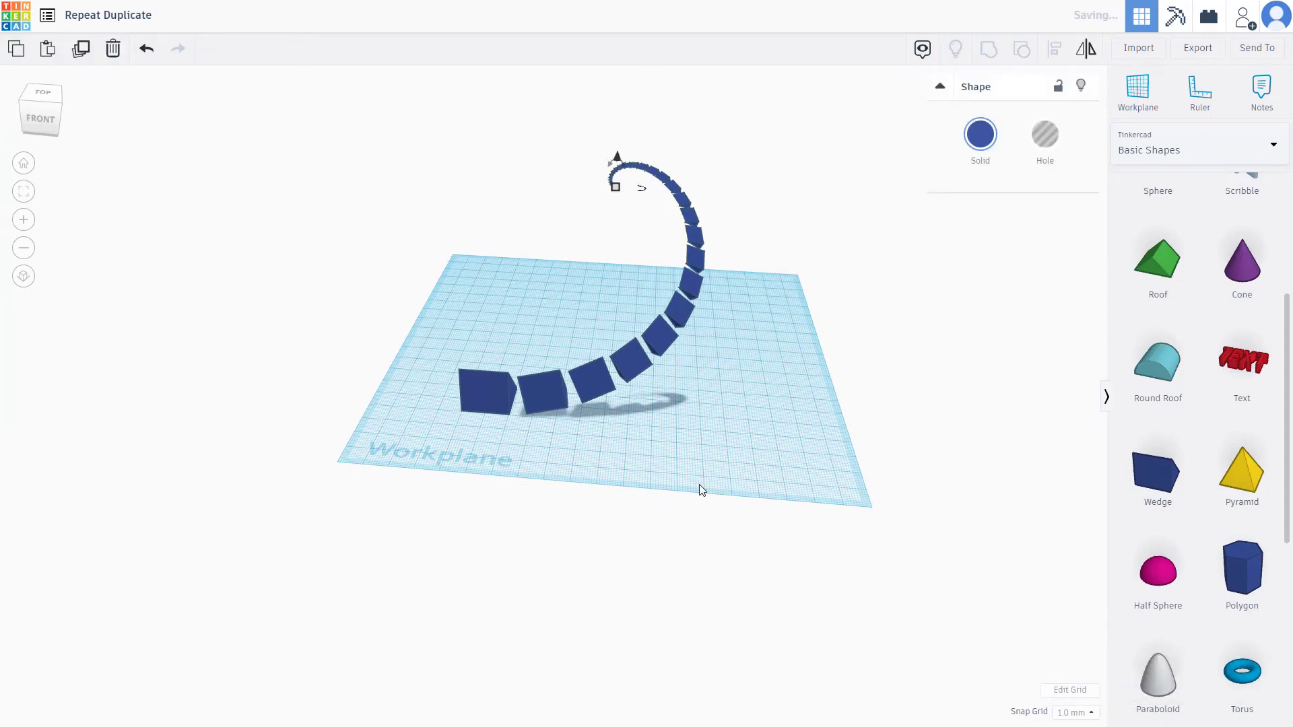
# Step: Examine the rising spiral of wedges from several angles, up close and as a whole
pyautogui.moveTo(754, 357); pyautogui.dragTo(595, 368, button='right')
pyautogui.scroll(6, 598, 377)
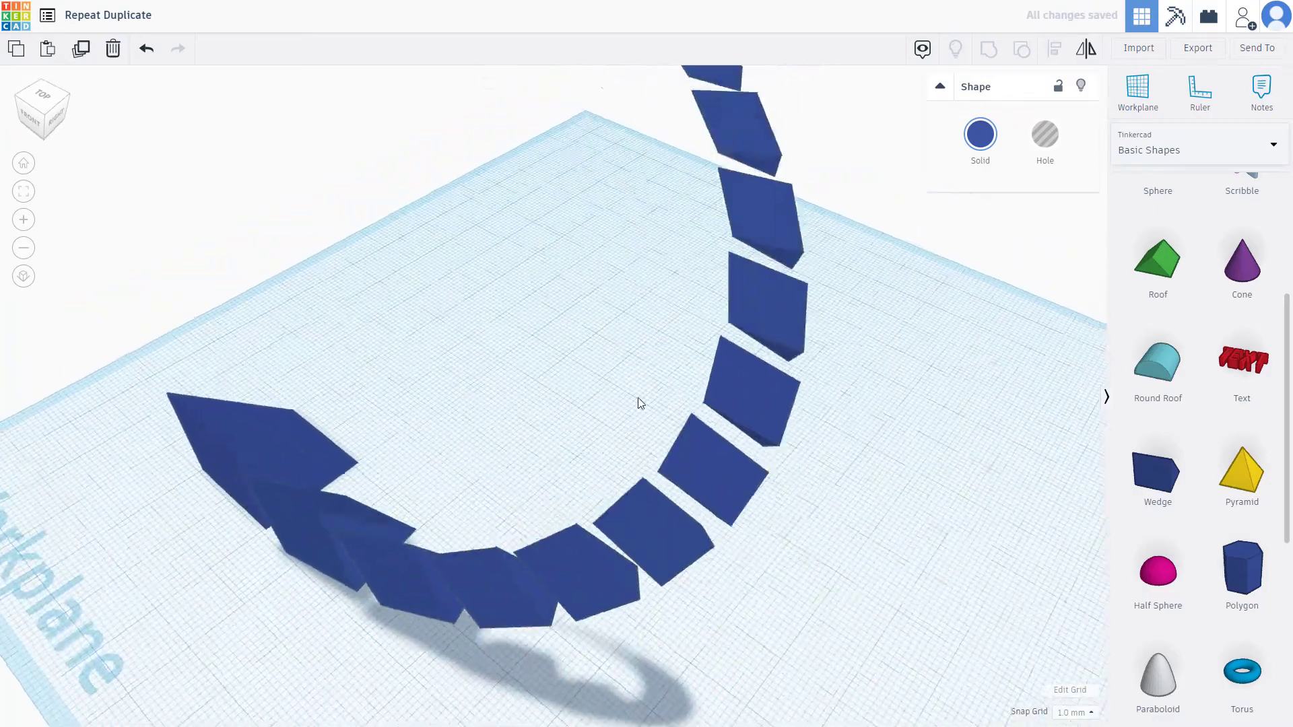
pyautogui.moveTo(661, 510); pyautogui.dragTo(633, 470, button='right')
pyautogui.scroll(3, 620, 501)
pyautogui.scroll(-3, 619, 486)
pyautogui.moveTo(620, 486); pyautogui.dragTo(609, 441, button='middle')
pyautogui.moveTo(611, 443); pyautogui.dragTo(726, 493, button='right')
pyautogui.scroll(-5, 726, 493)
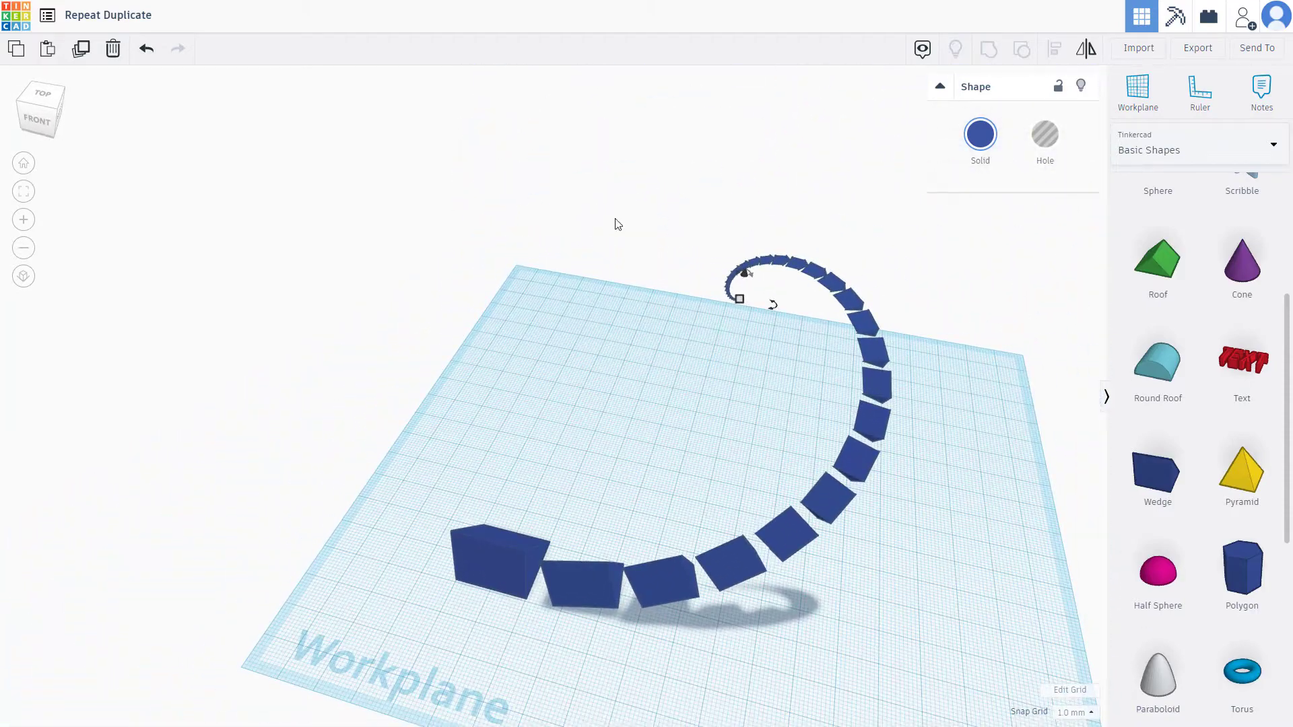
# Step: Delete every duplicated wedge in the spiral, keeping only the original wedge
pyautogui.moveTo(615, 219); pyautogui.dragTo(864, 617)
pyautogui.press('Delete')
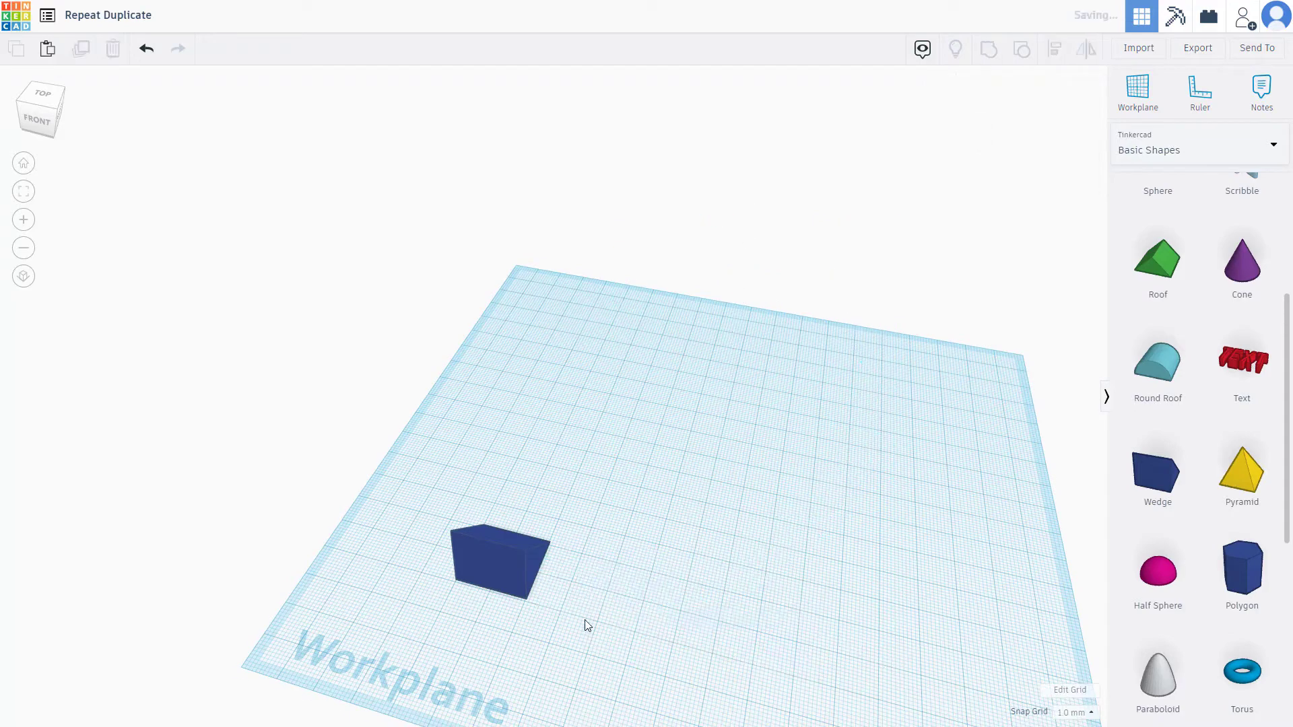
pyautogui.scroll(3, 511, 610)
# Step: Duplicate the remaining wedge, place the copy beside it, and rotate the copy both horizontally and with a sideways tilt
pyautogui.click(510, 610)
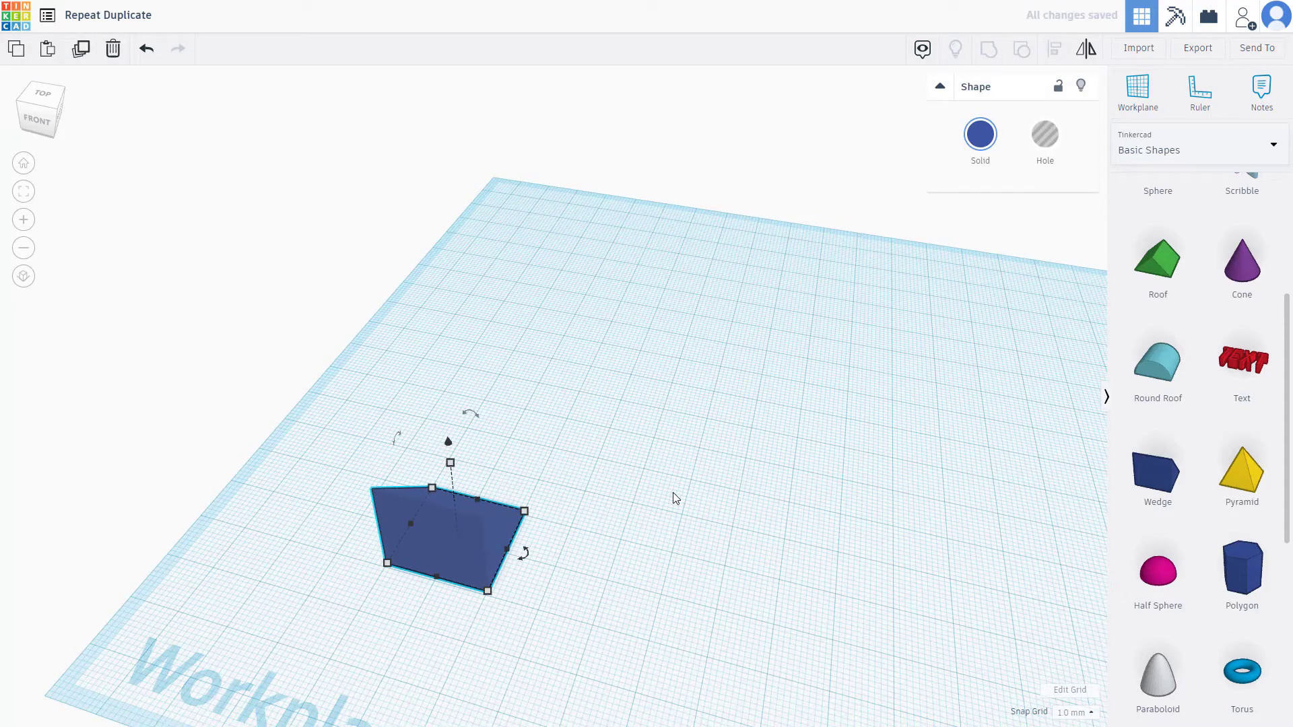
pyautogui.hotkey('ctrl', 'd')
pyautogui.moveTo(488, 555); pyautogui.dragTo(657, 571)
pyautogui.moveTo(649, 556); pyautogui.dragTo(646, 522, button='right')
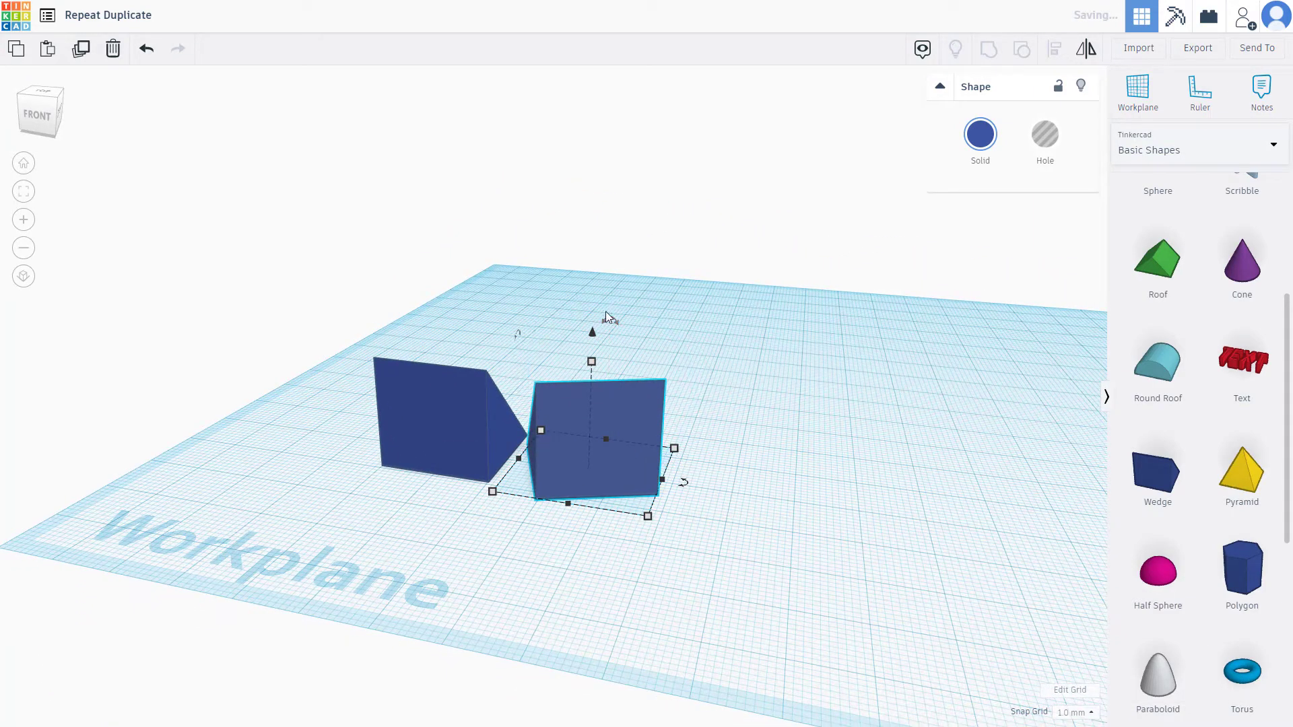
pyautogui.moveTo(610, 321); pyautogui.dragTo(588, 321)
# Step: Repeat the move-and-rotate duplication many times until the wedges build a dense, multi-turn coil
pyautogui.hotkey('ctrl', 'd')
pyautogui.hotkey('ctrl', 'd')
pyautogui.hotkey('ctrl', 'd')
pyautogui.hotkey('ctrl', 'd')
pyautogui.hotkey('ctrl', 'd')
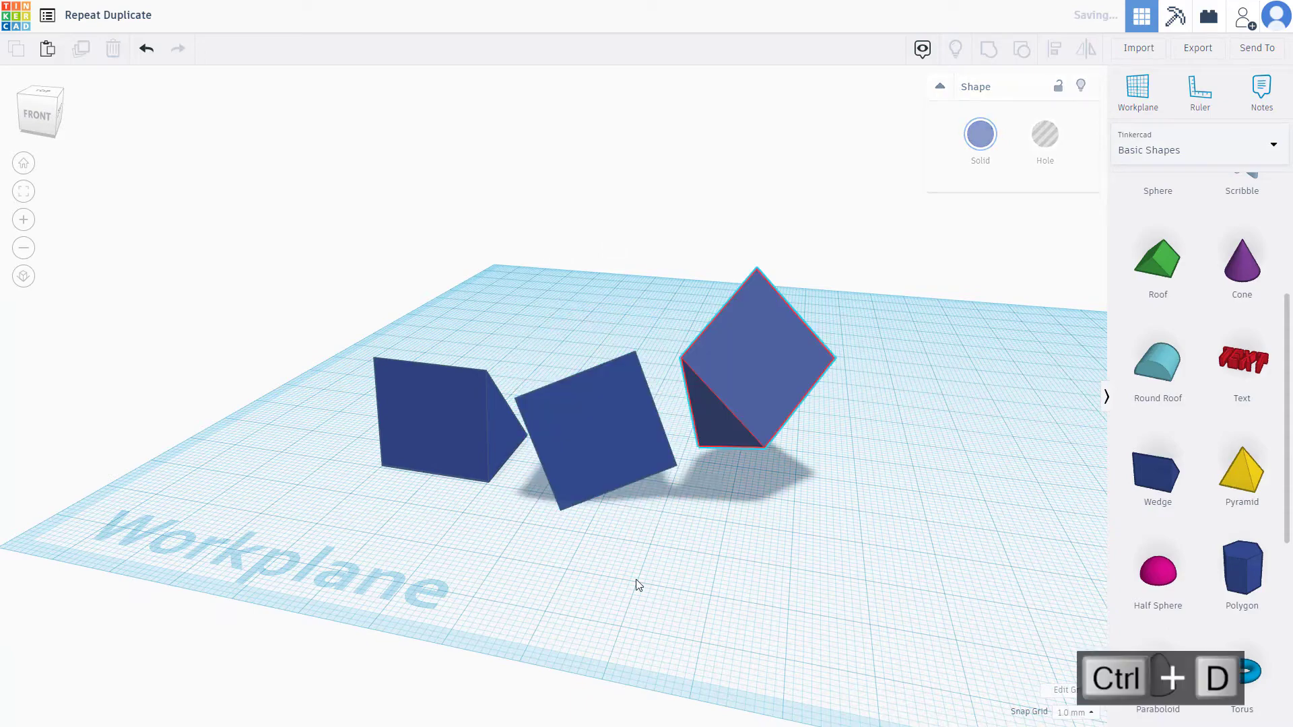
pyautogui.scroll(-5, 628, 583)
pyautogui.scroll(-2, 628, 584)
pyautogui.hotkey('ctrl', 'd')
pyautogui.hotkey('ctrl', 'd')
pyautogui.hotkey('ctrl', 'd')
pyautogui.hotkey('ctrl', 'd')
pyautogui.hotkey('ctrl', 'd')
pyautogui.hotkey('ctrl', 'd')
pyautogui.hotkey('ctrl', 'd')
pyautogui.hotkey('ctrl', 'd')
pyautogui.hotkey('ctrl', 'd')
pyautogui.hotkey('ctrl', 'd')
pyautogui.hotkey('ctrl', 'd')
pyautogui.hotkey('ctrl', 'd')
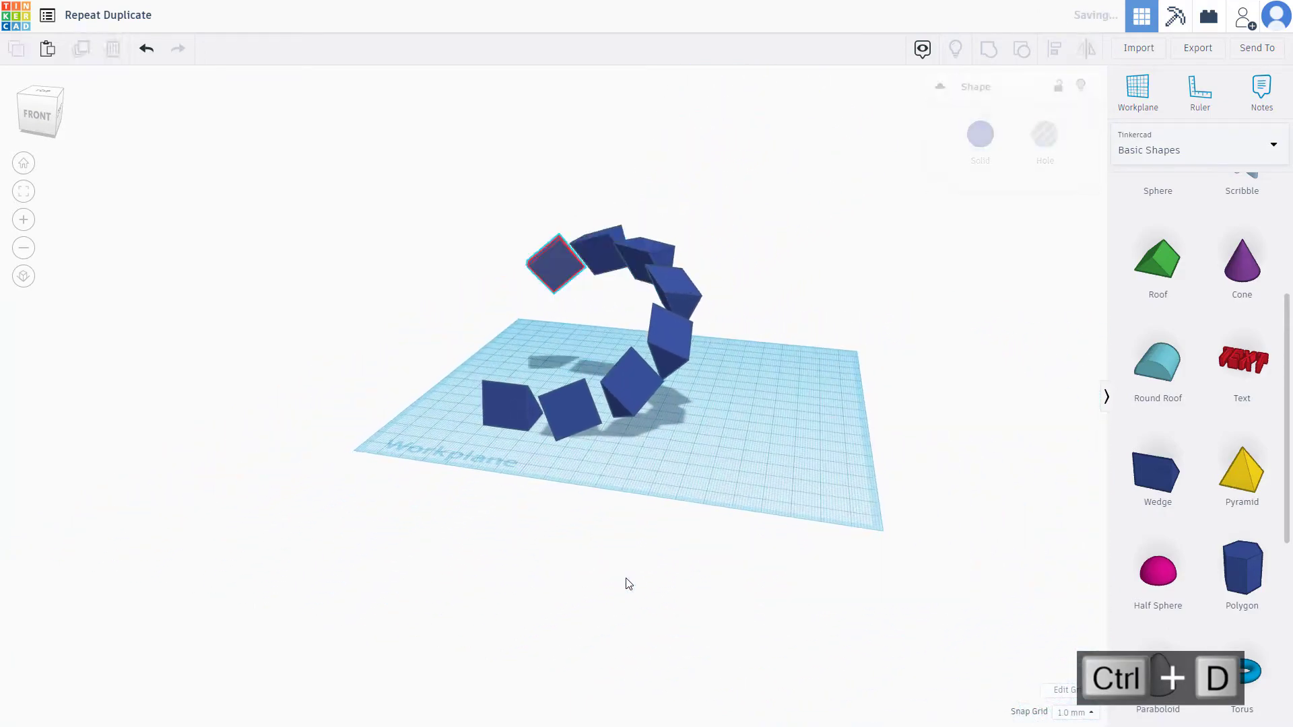
pyautogui.hotkey('ctrl', 'd')
pyautogui.hotkey('ctrl', 'd')
pyautogui.hotkey('ctrl', 'd')
pyautogui.hotkey('ctrl', 'd')
pyautogui.hotkey('ctrl', 'd')
pyautogui.hotkey('ctrl', 'd')
pyautogui.hotkey('ctrl', 'd')
pyautogui.hotkey('ctrl', 'd')
pyautogui.hotkey('ctrl', 'd')
pyautogui.hotkey('ctrl', 'd')
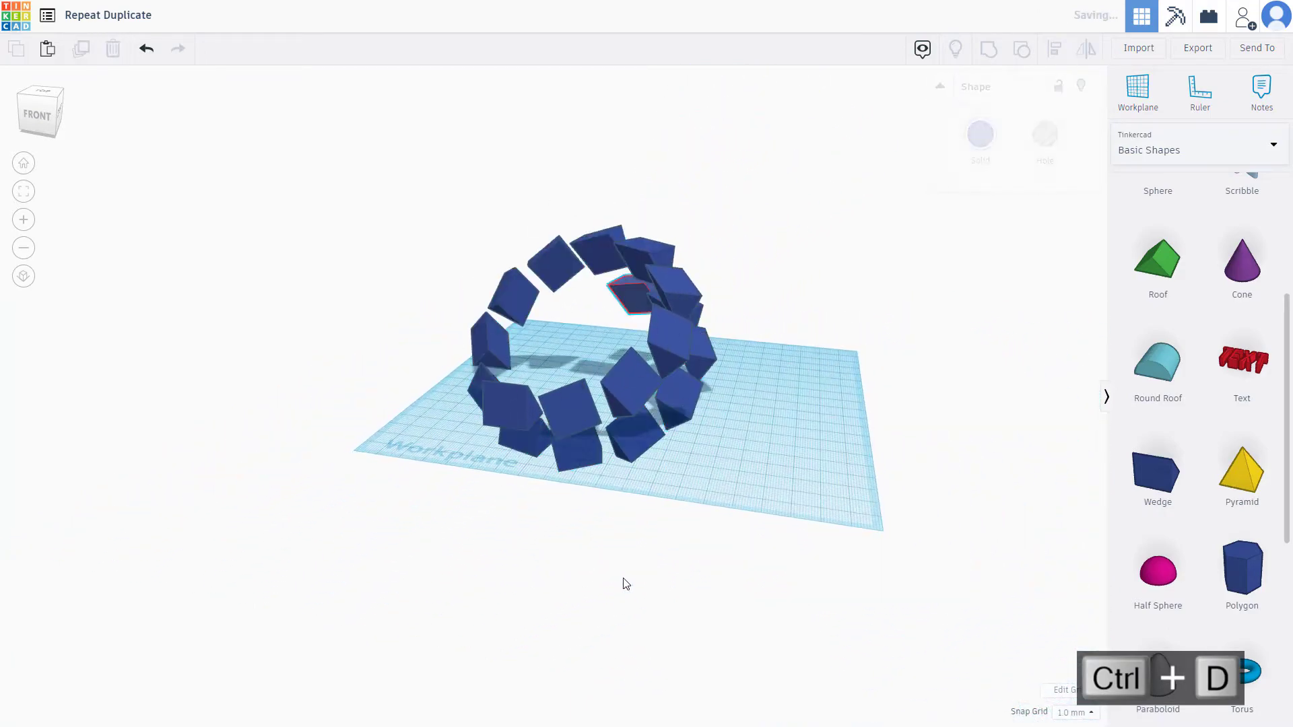
pyautogui.click(626, 584)
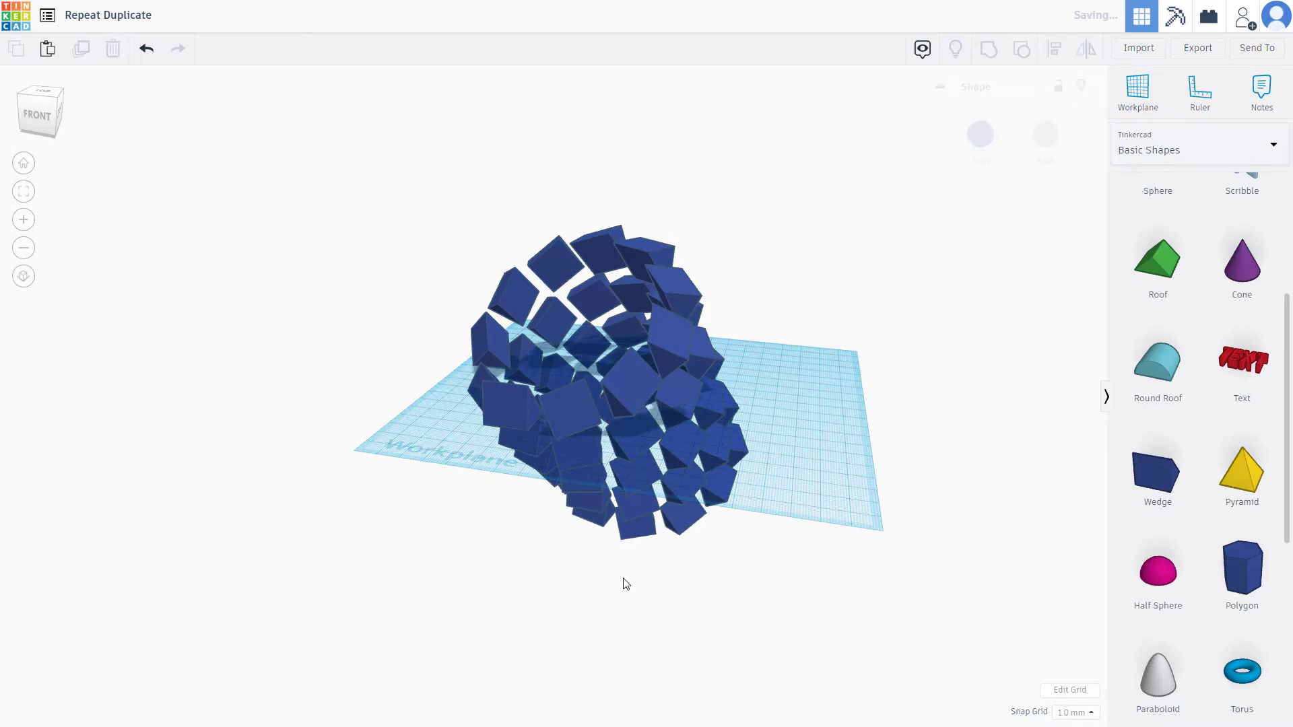
# Step: Inspect the coil of wedges from above and close up through its centre
pyautogui.moveTo(621, 578); pyautogui.dragTo(764, 680, button='right')
pyautogui.scroll(10, 593, 350)
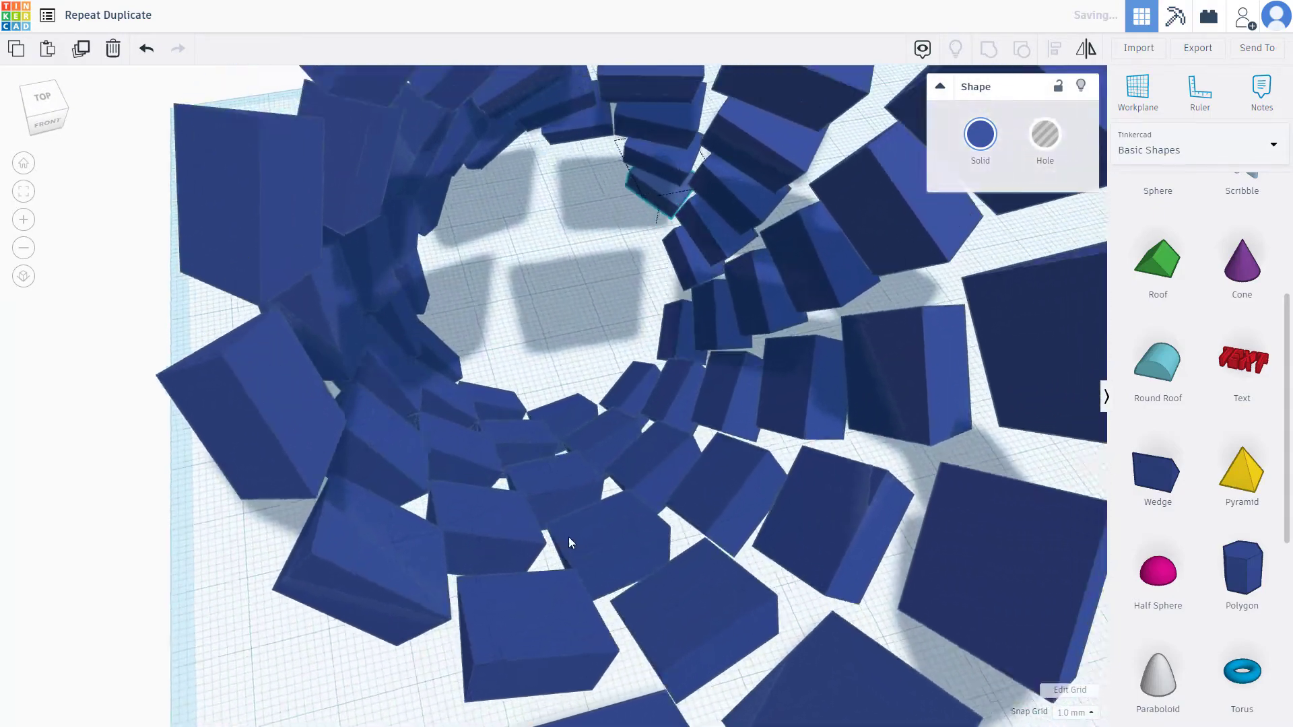
pyautogui.scroll(5, 532, 552)
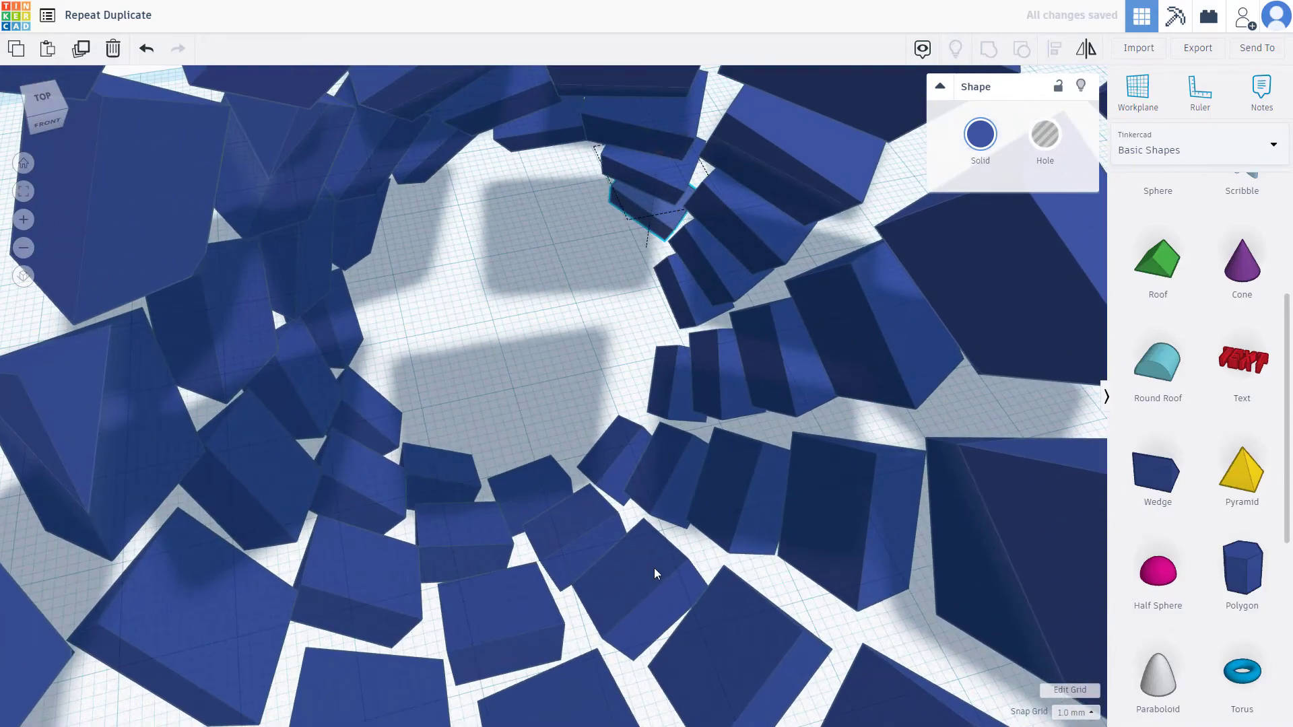
pyautogui.moveTo(653, 567); pyautogui.dragTo(633, 532, button='right')
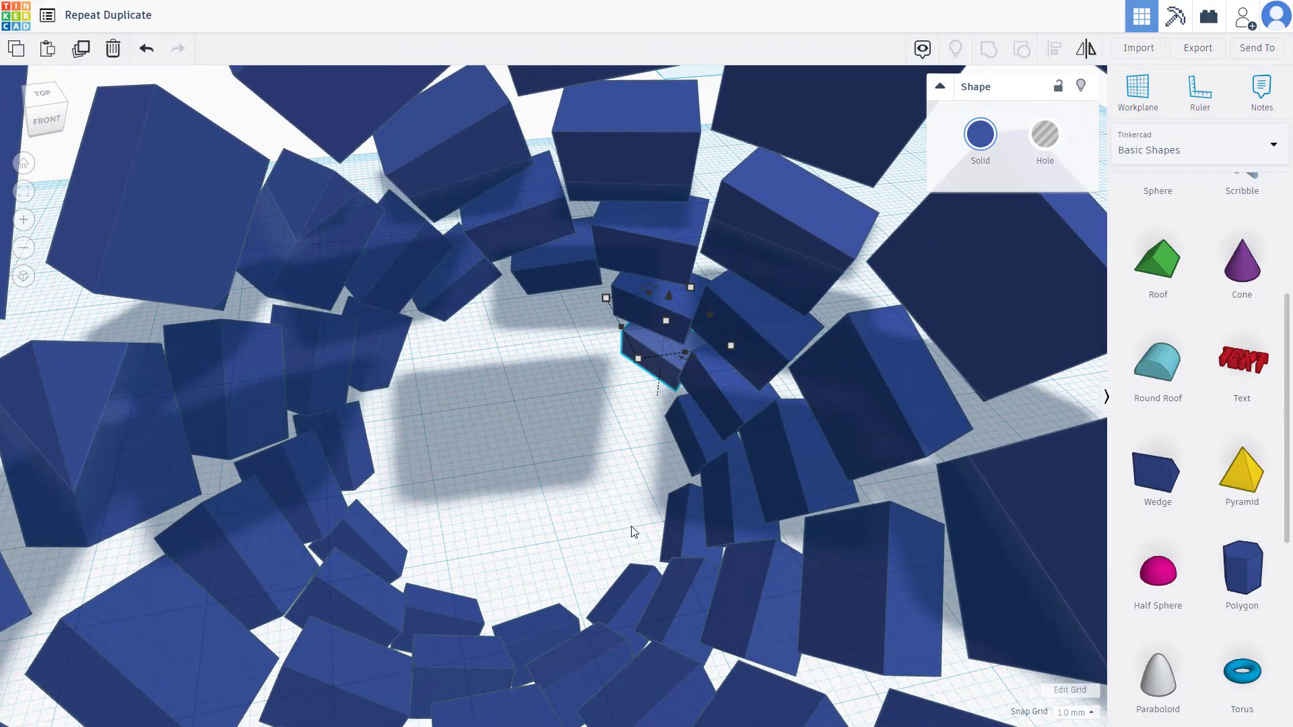